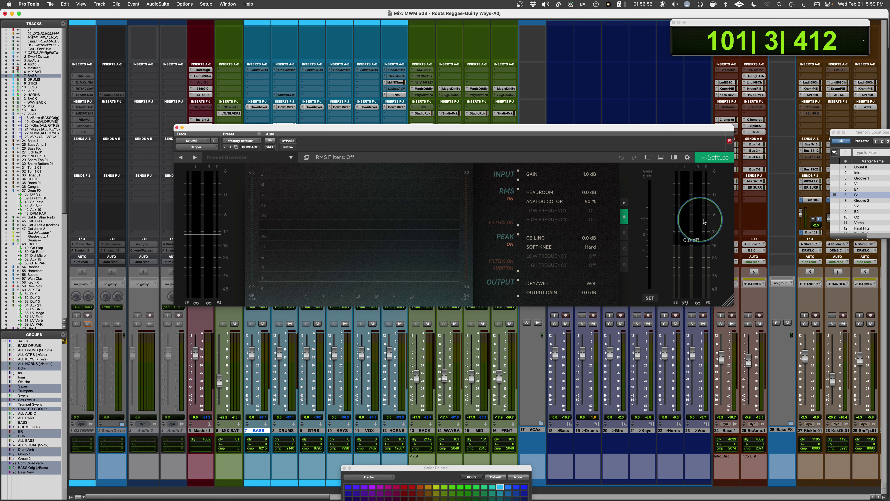
Hide the Clipper plug-in's input meter section and show it again.
{"action": "left_click", "coordinate": [648, 157]}
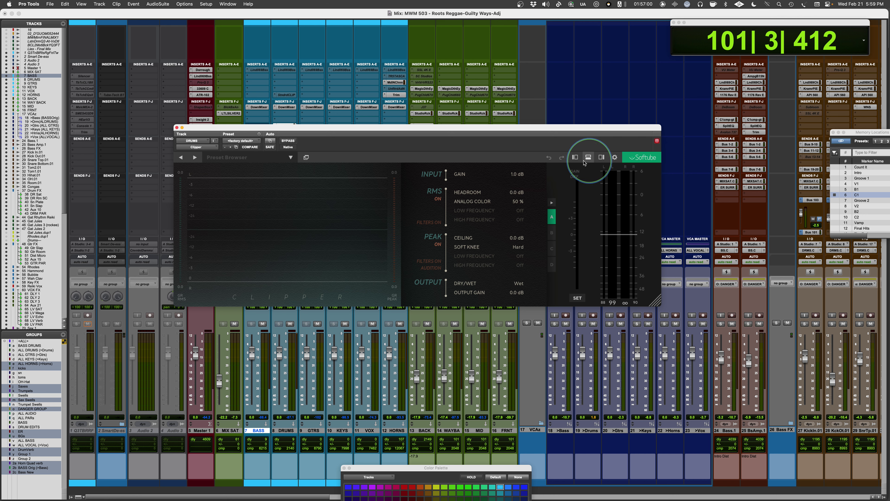
{"action": "left_click", "coordinate": [575, 157]}
{"action": "mouse_move", "coordinate": [205, 225]}
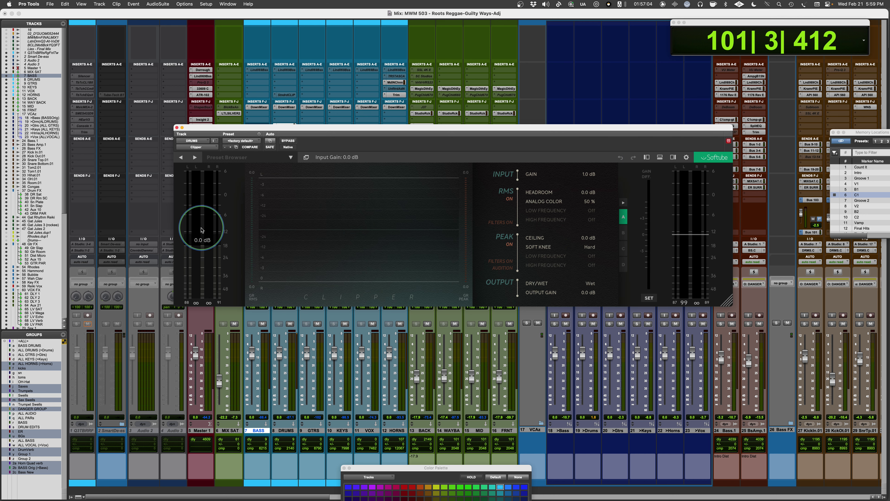
{"action": "mouse_move", "coordinate": [702, 245]}
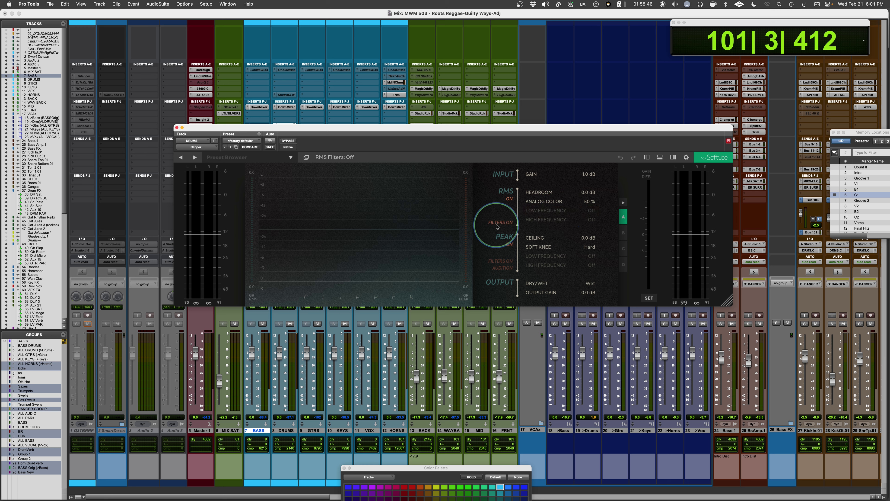
Turn on the RMS and peak filters, trying the RMS low frequency and peak soft knee and returning them to Off and Hard.
{"action": "left_click_drag", "start_coordinate": [526, 211], "coordinate": [630, 214]}
{"action": "left_click_drag", "start_coordinate": [526, 214], "coordinate": [493, 214]}
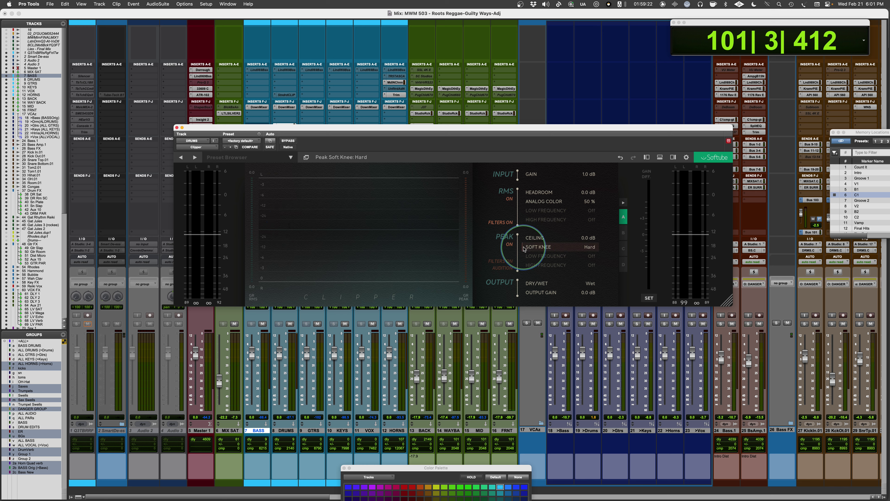
{"action": "mouse_move", "coordinate": [525, 249]}
{"action": "left_mouse_down"}
{"action": "mouse_move", "coordinate": [602, 251]}
{"action": "mouse_move", "coordinate": [506, 249]}
{"action": "mouse_move", "coordinate": [526, 249]}
{"action": "left_mouse_up"}
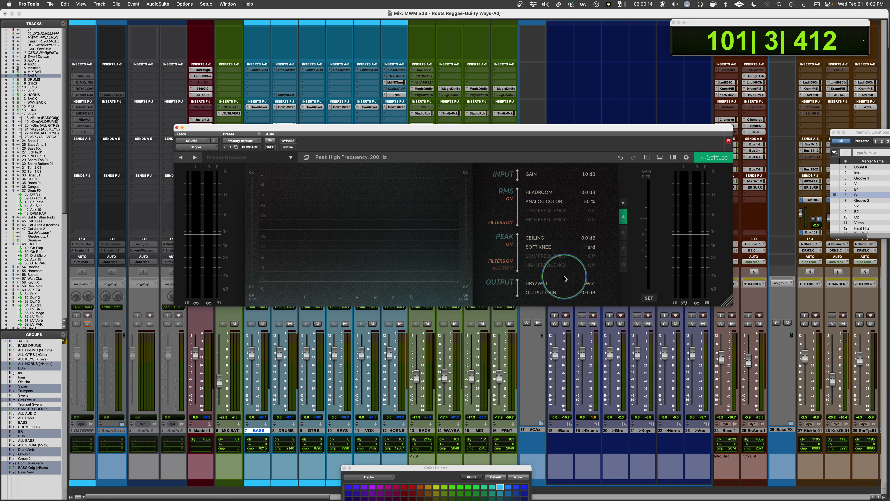
Switch the peak filter Audition on and off, and turn the peak section off and back on.
{"action": "left_click", "coordinate": [501, 268]}
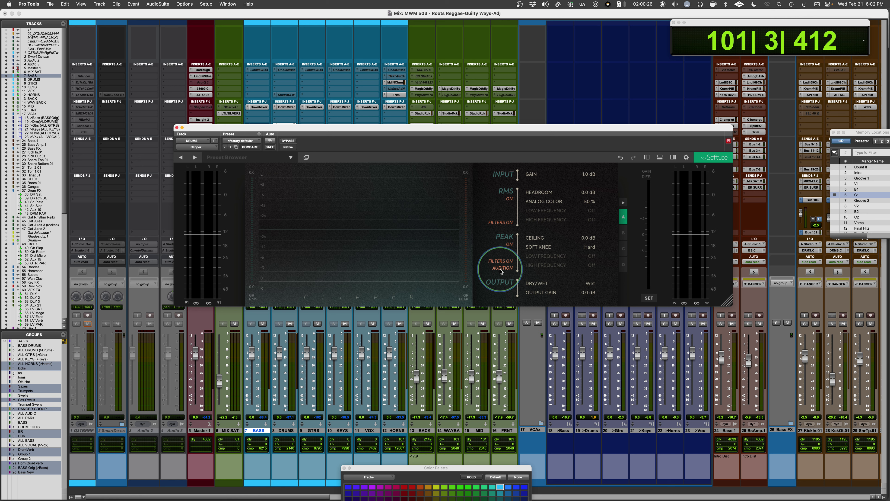
{"action": "left_click", "coordinate": [500, 269]}
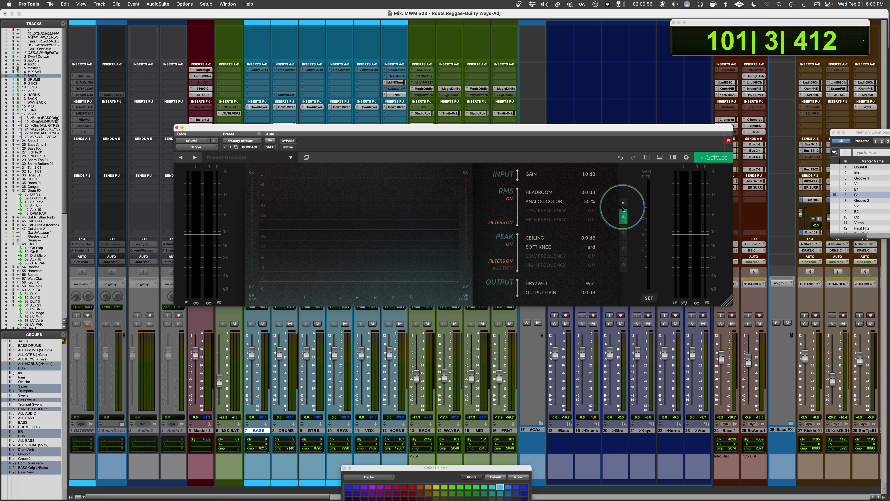
{"action": "left_click", "coordinate": [510, 244]}
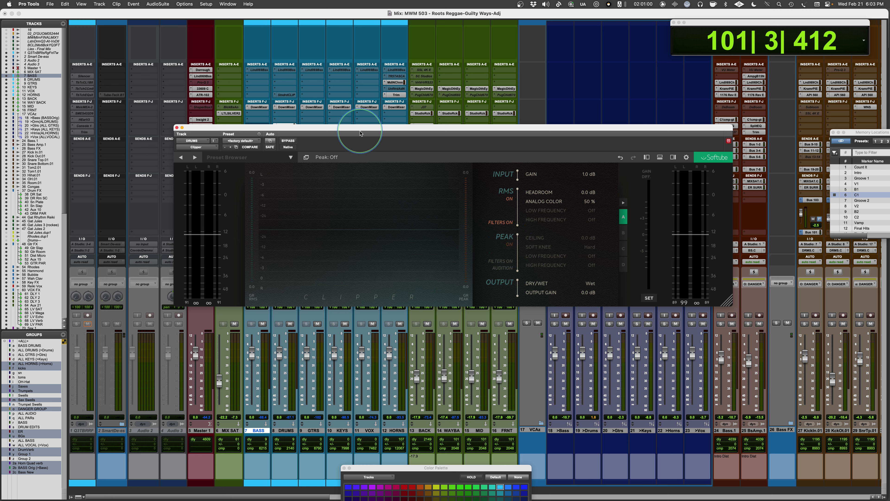
{"action": "left_click", "coordinate": [510, 245]}
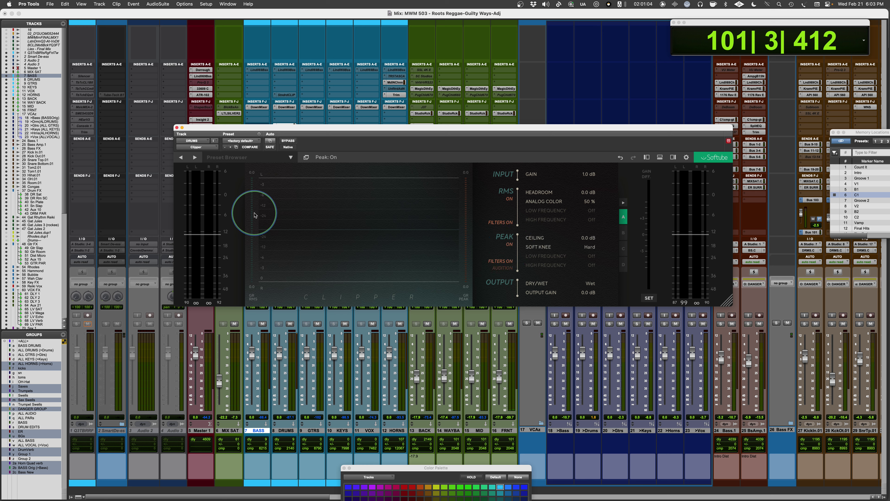
Mute the >Bass, >Gtrs, >Keys, >Horns and >Vox VCA masters, leaving only the drums audible.
{"action": "left_click", "coordinate": [565, 323]}
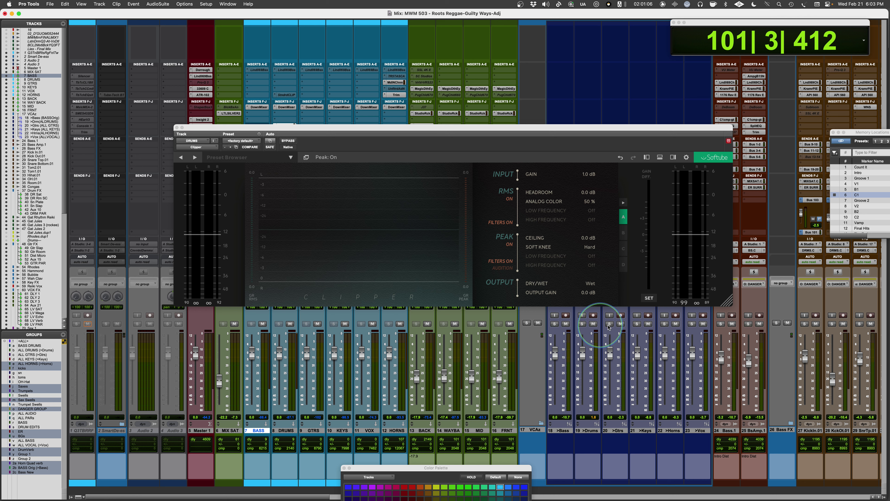
{"action": "left_click", "coordinate": [620, 323]}
{"action": "left_click", "coordinate": [648, 323]}
{"action": "left_click", "coordinate": [676, 324]}
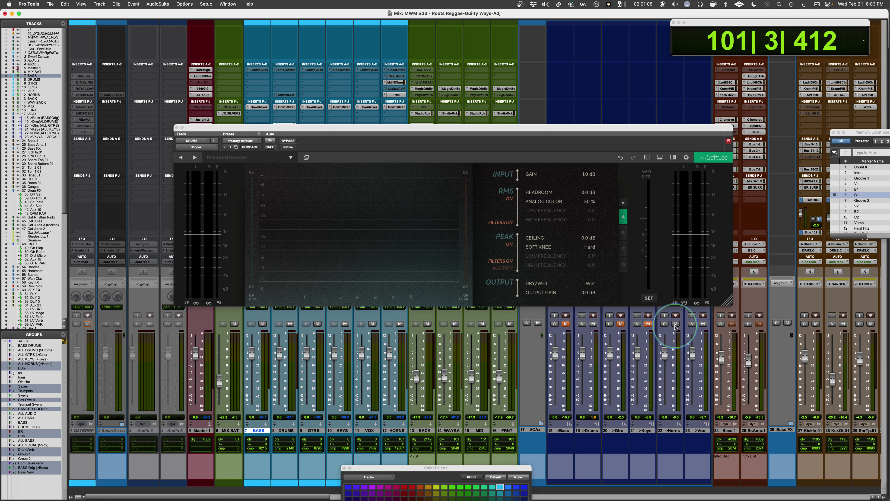
{"action": "left_click", "coordinate": [703, 323]}
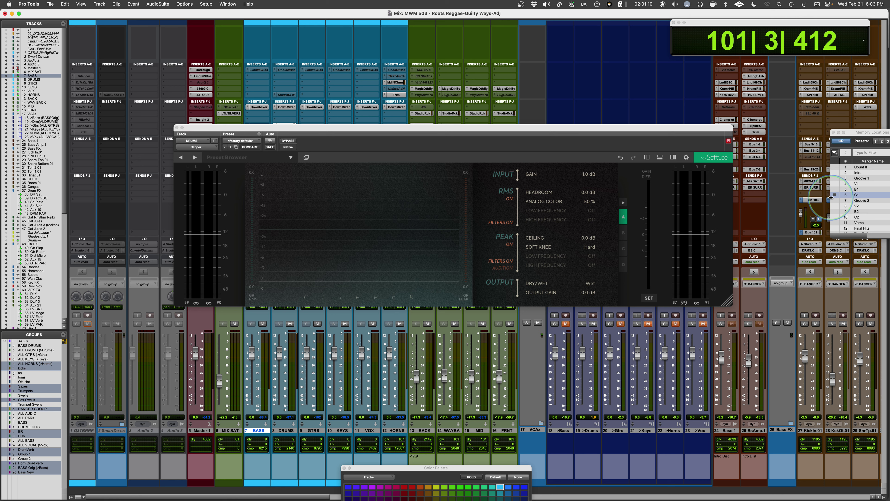
Start playback from the Groove 1 marker.
{"action": "left_click", "coordinate": [857, 183]}
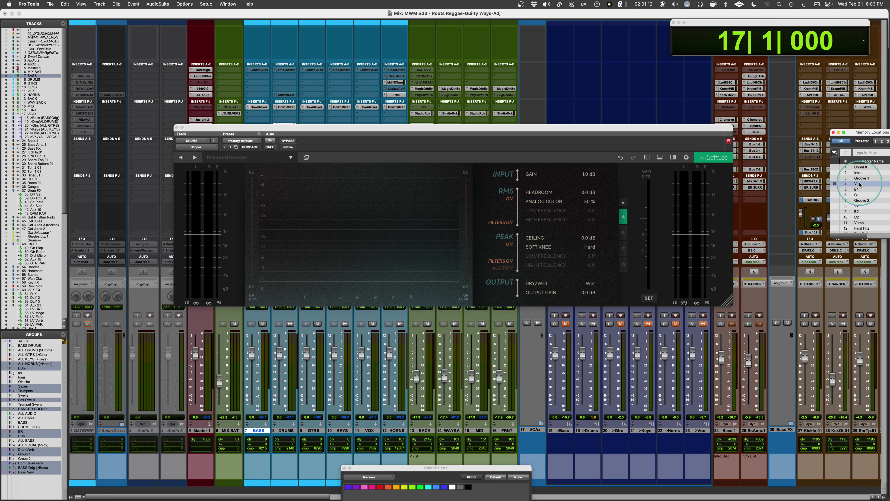
{"action": "left_click", "coordinate": [861, 178]}
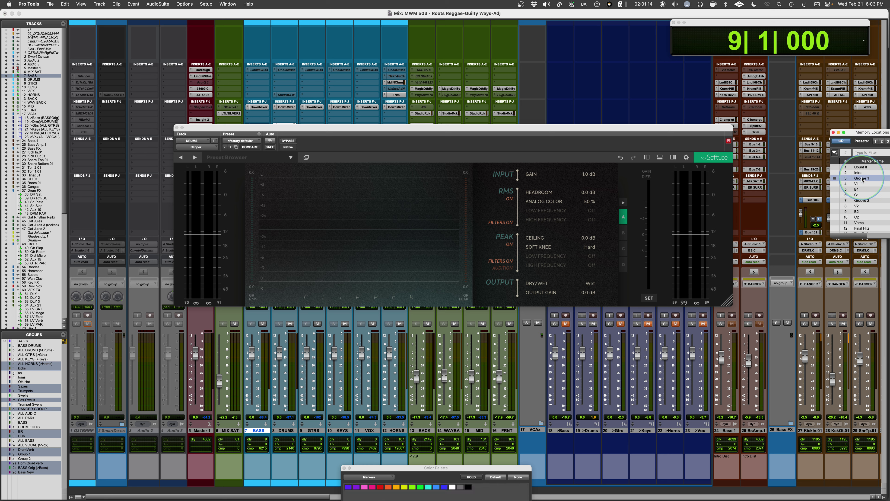
{"action": "key", "text": "space"}
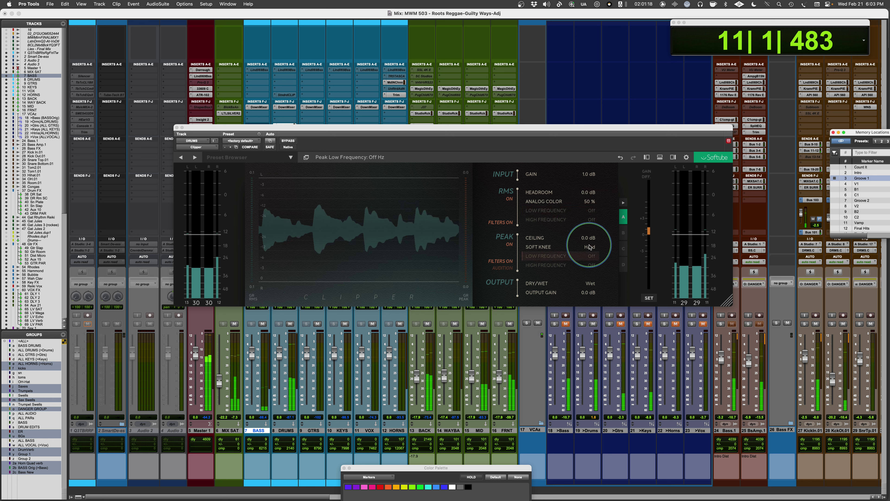
Listen to the drums with the peak ceiling lowered to -15.3 dB, stop playback and reset the ceiling to 0.0 dB.
{"action": "left_click_drag", "start_coordinate": [582, 236], "coordinate": [547, 240]}
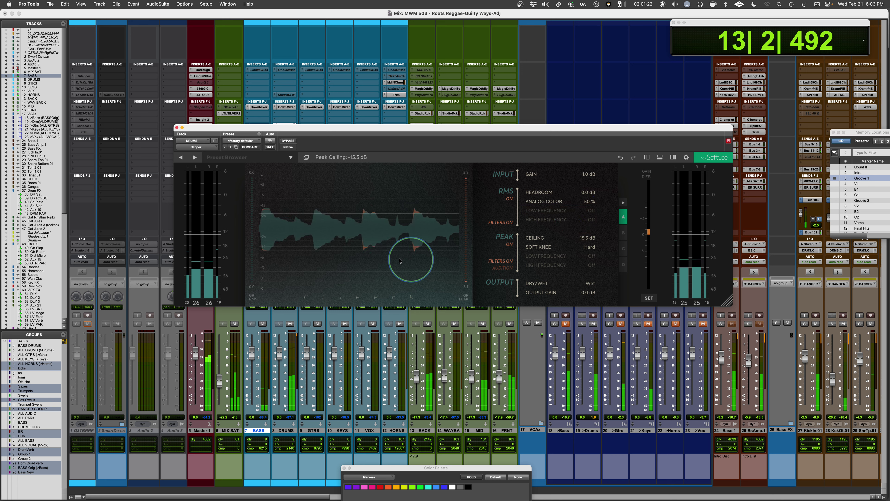
{"action": "key", "text": "space"}
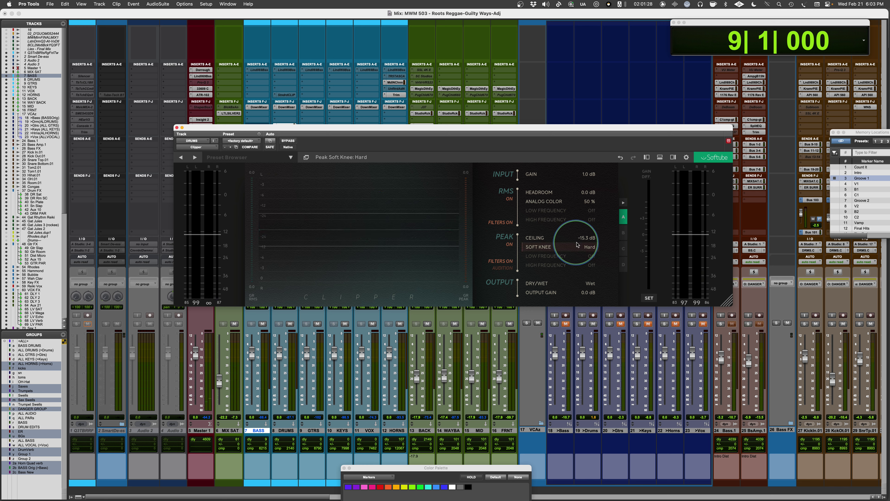
{"action": "left_click_drag", "start_coordinate": [590, 238], "coordinate": [640, 239]}
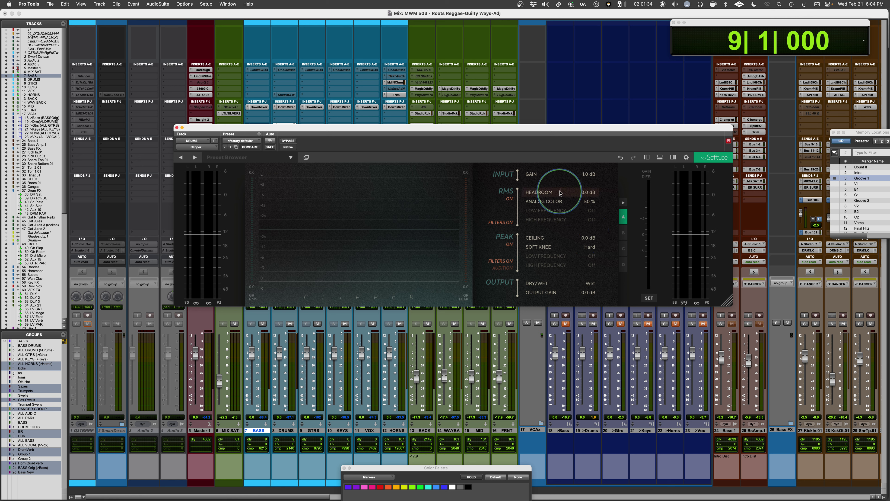
Play the drums with the RMS headroom lowered to -18.0 dB, stop playback and reset the headroom to 0.0 dB.
{"action": "key", "text": "space"}
{"action": "left_click_drag", "start_coordinate": [556, 192], "coordinate": [509, 195]}
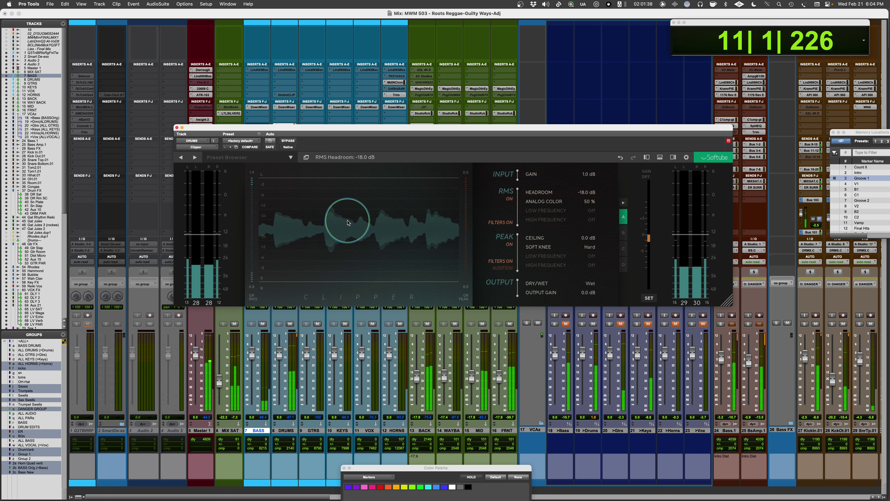
{"action": "key", "text": "space"}
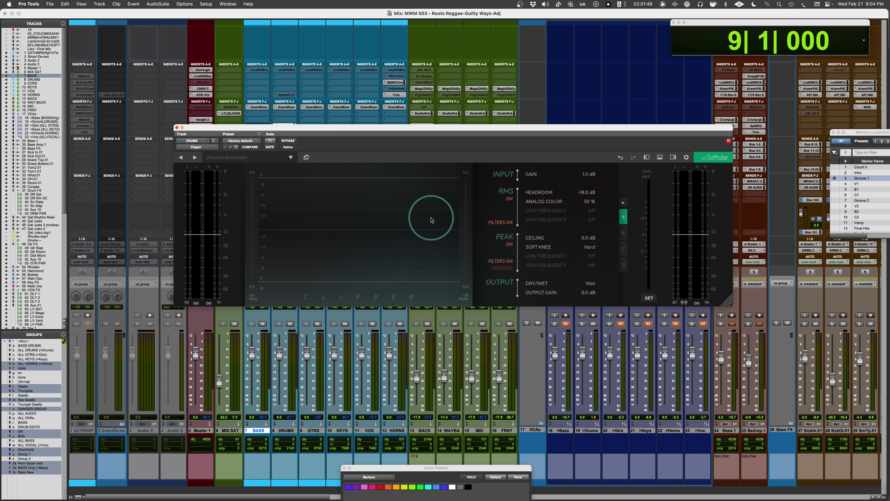
{"action": "left_click_drag", "start_coordinate": [559, 198], "coordinate": [561, 194]}
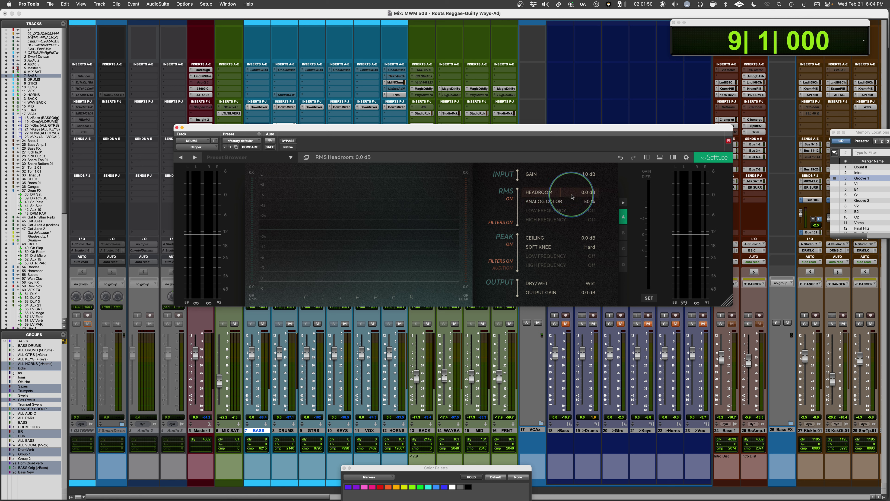
Turn off the peak section and set the RMS headroom to -10.9 dB.
{"action": "left_click", "coordinate": [509, 244]}
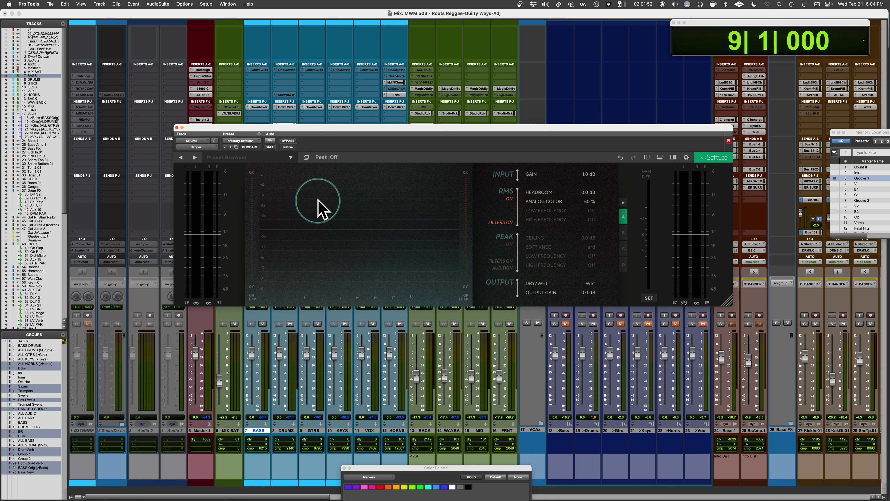
{"action": "left_click_drag", "start_coordinate": [558, 193], "coordinate": [542, 196]}
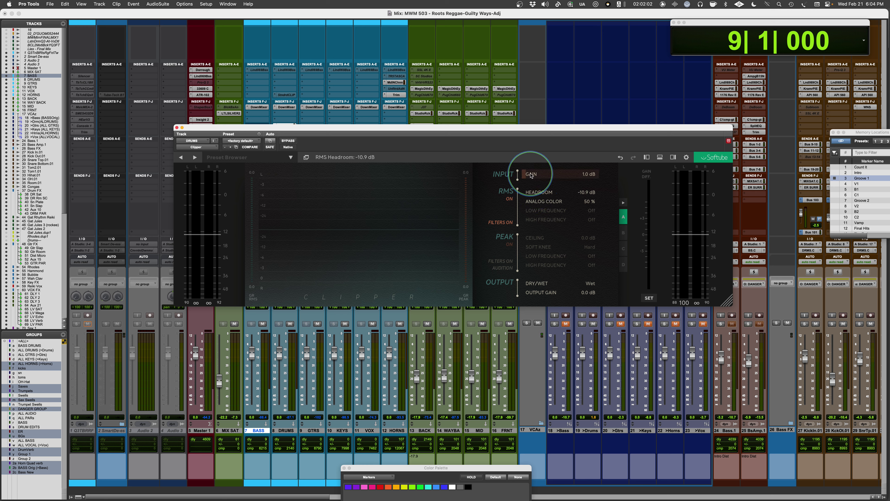
Raise the Clipper's input gain to 5.5 dB while the groove plays, and stop playback.
{"action": "key", "text": "space"}
{"action": "left_click_drag", "start_coordinate": [531, 176], "coordinate": [547, 178]}
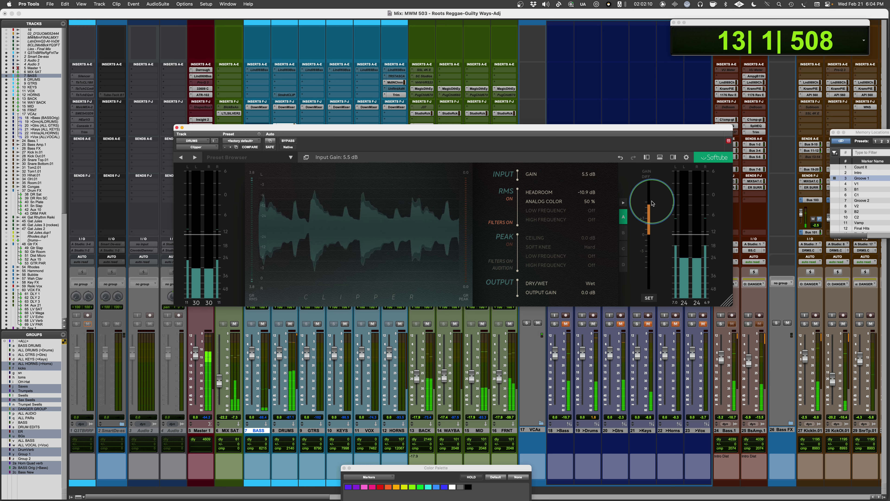
{"action": "key", "text": "space"}
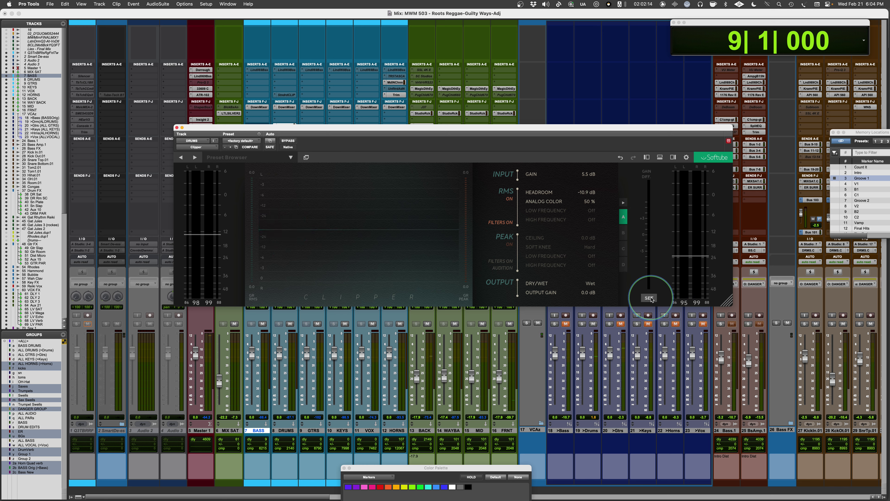
Play the groove and toggle the Clipper's bypass repeatedly to compare the drums with and without RMS clipping.
{"action": "mouse_move", "coordinate": [706, 259]}
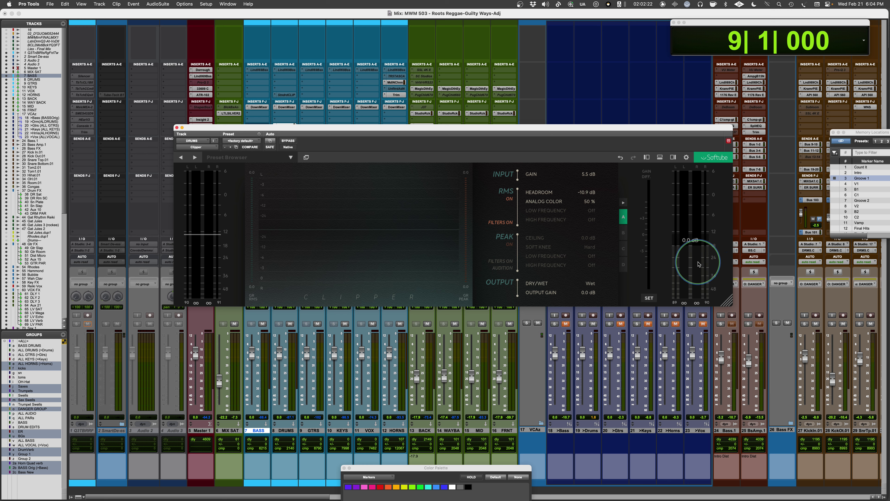
{"action": "key", "text": "space"}
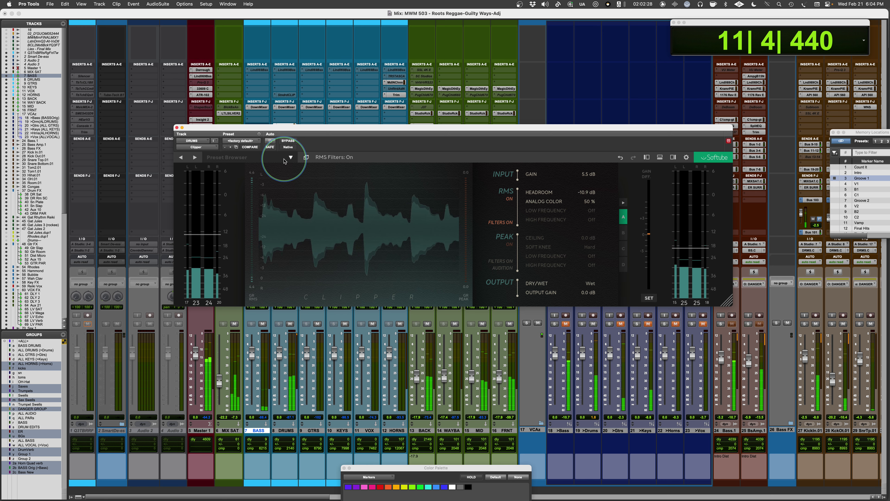
{"action": "left_click", "coordinate": [287, 141]}
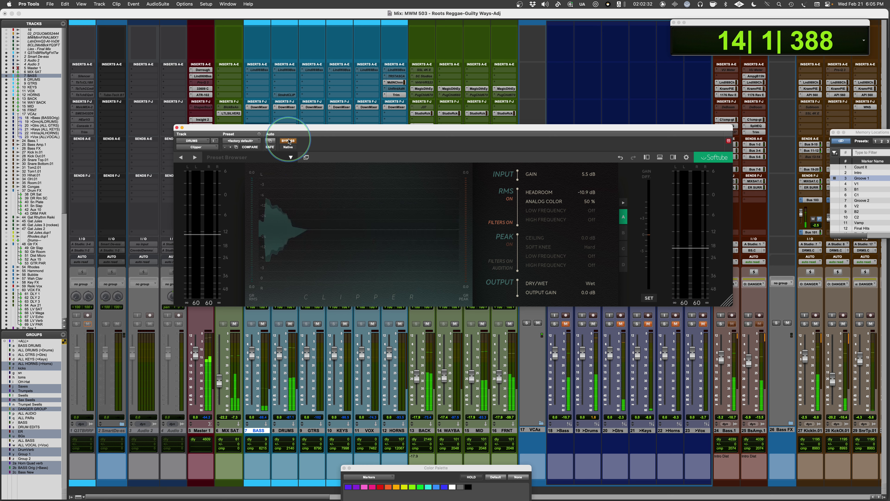
{"action": "left_click", "coordinate": [288, 140]}
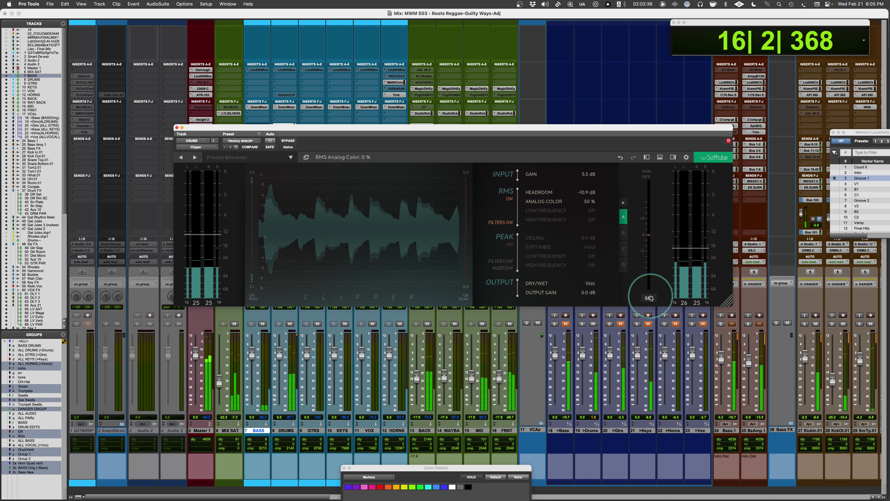
{"action": "left_click", "coordinate": [287, 140]}
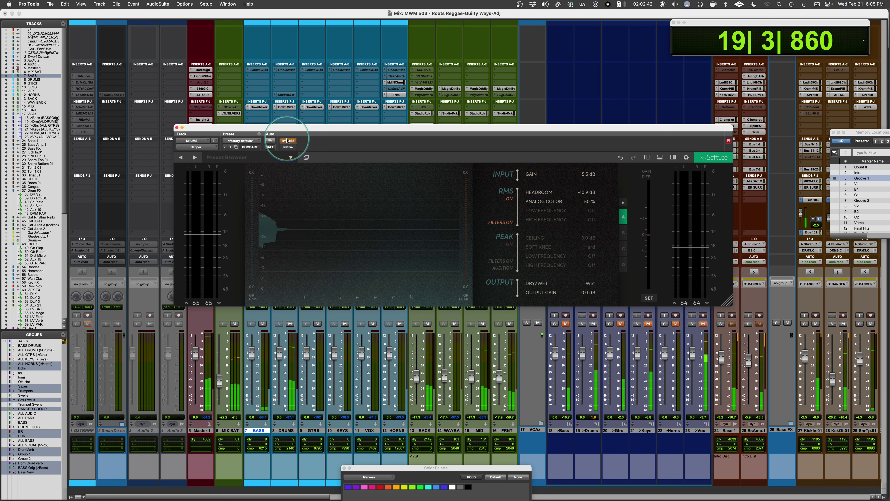
{"action": "left_click", "coordinate": [287, 141]}
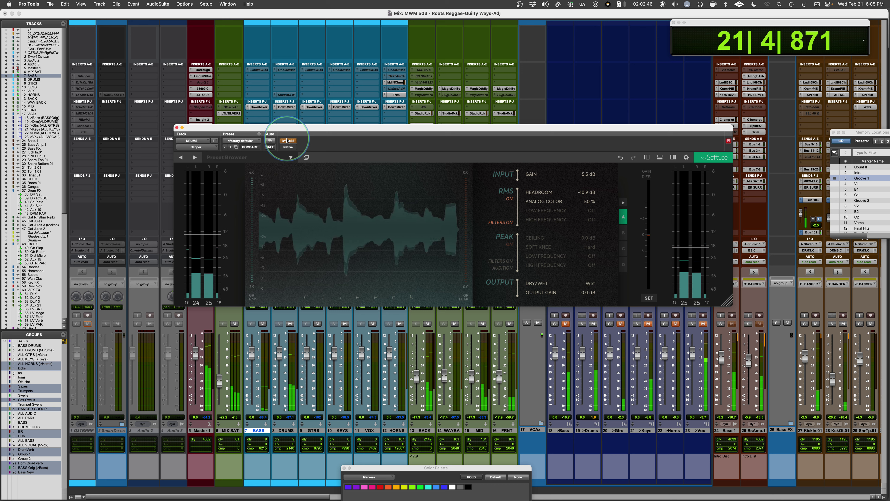
{"action": "left_click", "coordinate": [287, 140]}
{"action": "left_click", "coordinate": [287, 141]}
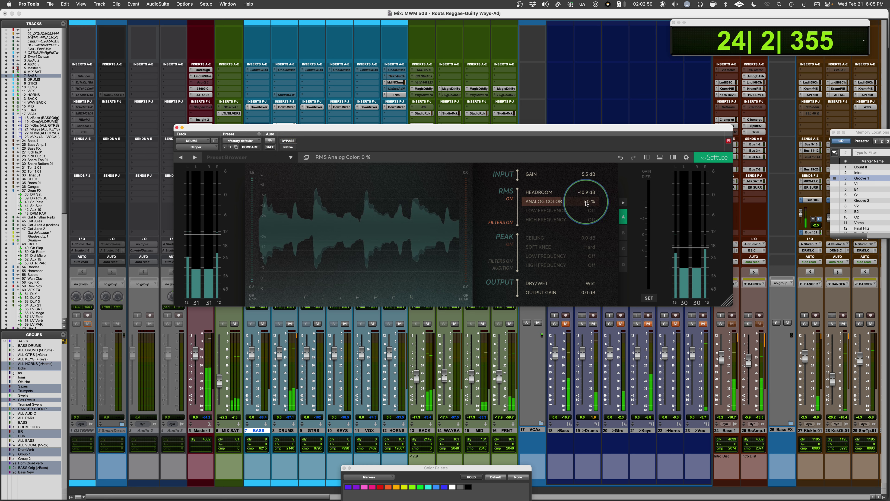
Compare the RMS analog color at 0 % and 100 % while the groove plays, leaving it at 100 %.
{"action": "key", "text": "space"}
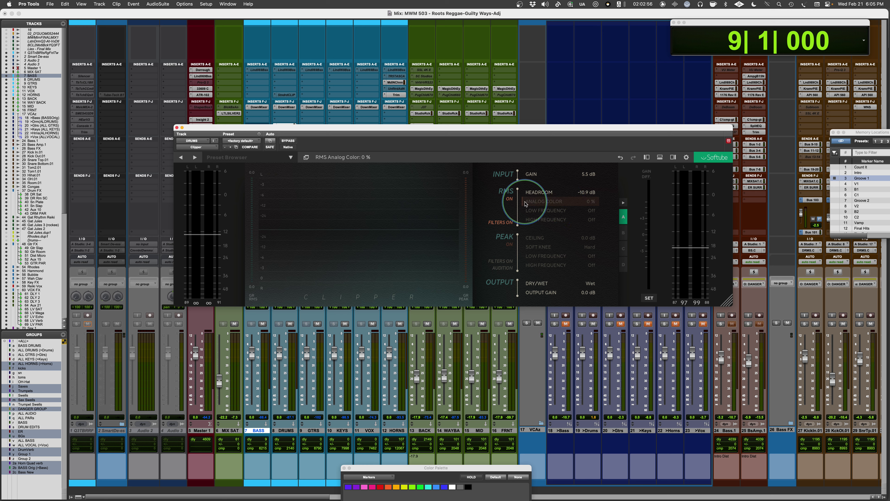
{"action": "key", "text": "space"}
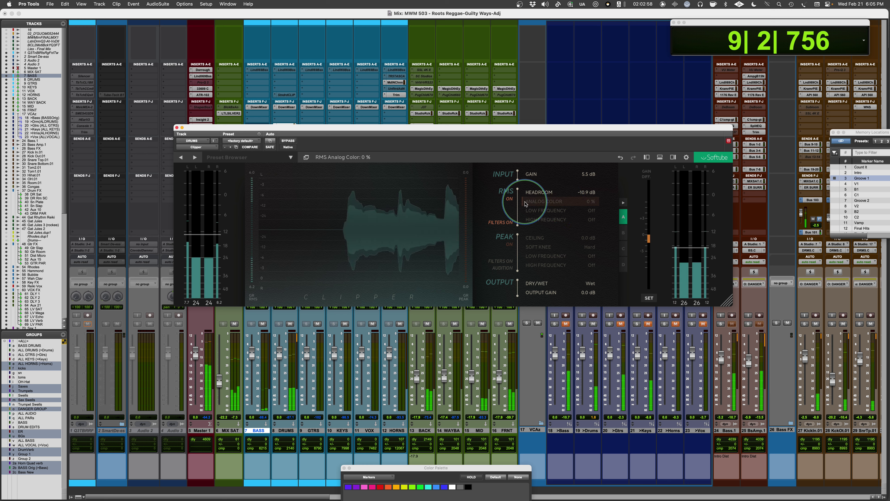
{"action": "left_click_drag", "start_coordinate": [525, 203], "coordinate": [606, 209]}
{"action": "key", "text": "space"}
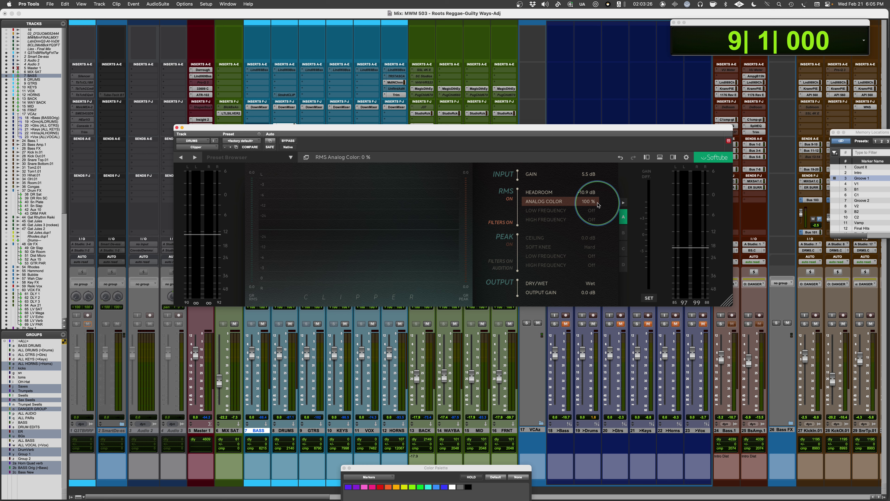
Set the RMS analog color to 53 % while the groove plays, and compare the drums with the Clipper bypassed and active.
{"action": "key", "text": "space"}
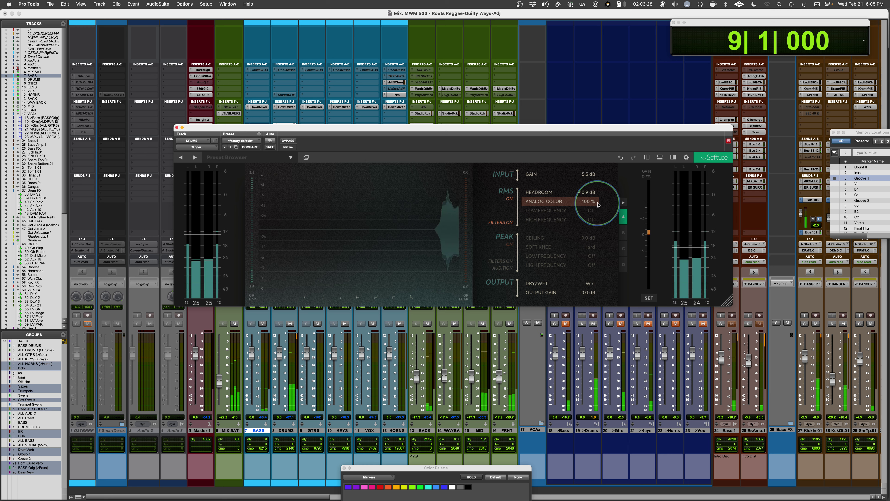
{"action": "left_click_drag", "start_coordinate": [598, 205], "coordinate": [568, 209]}
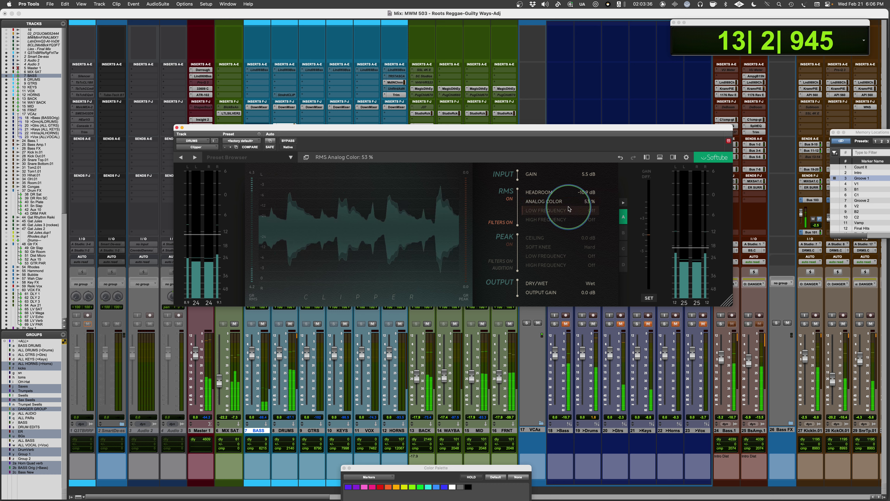
{"action": "left_click", "coordinate": [293, 141]}
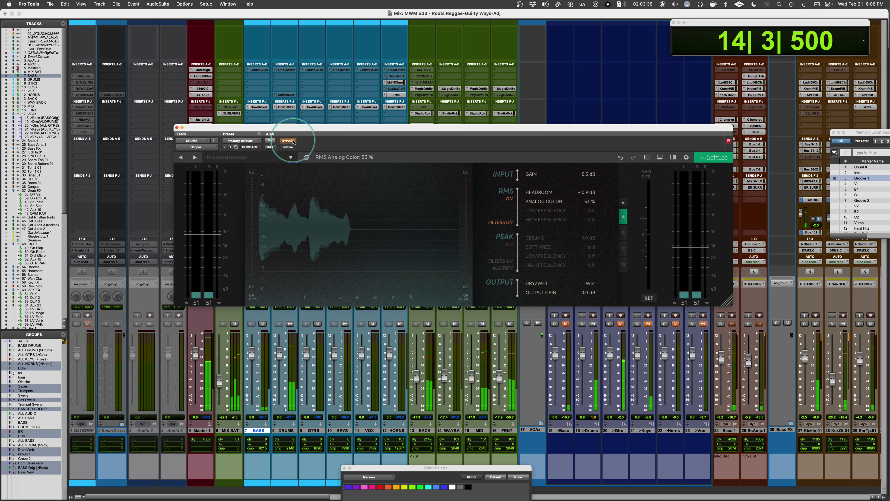
{"action": "left_click", "coordinate": [293, 142]}
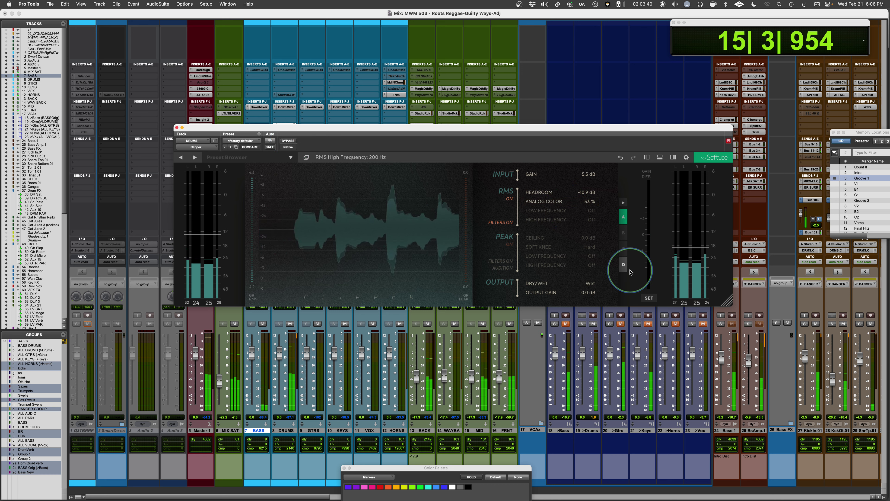
{"action": "key", "text": "space"}
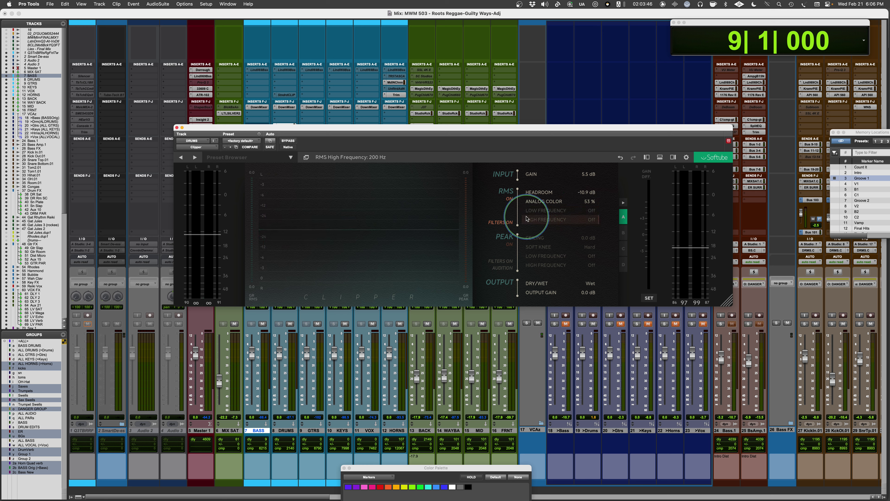
Set the RMS analog color to 86 % and the RMS high frequency to 962 Hz, comparing the RMS filters off and on during playback.
{"action": "left_click_drag", "start_coordinate": [564, 203], "coordinate": [587, 205]}
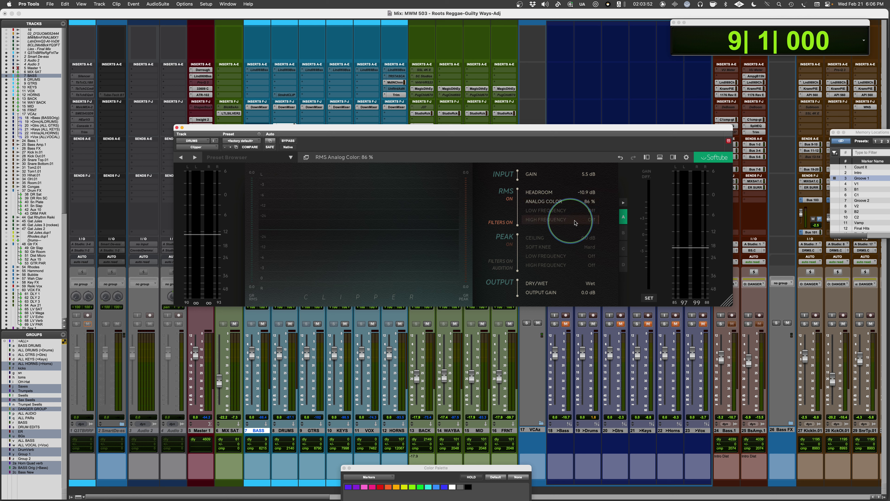
{"action": "key", "text": "space"}
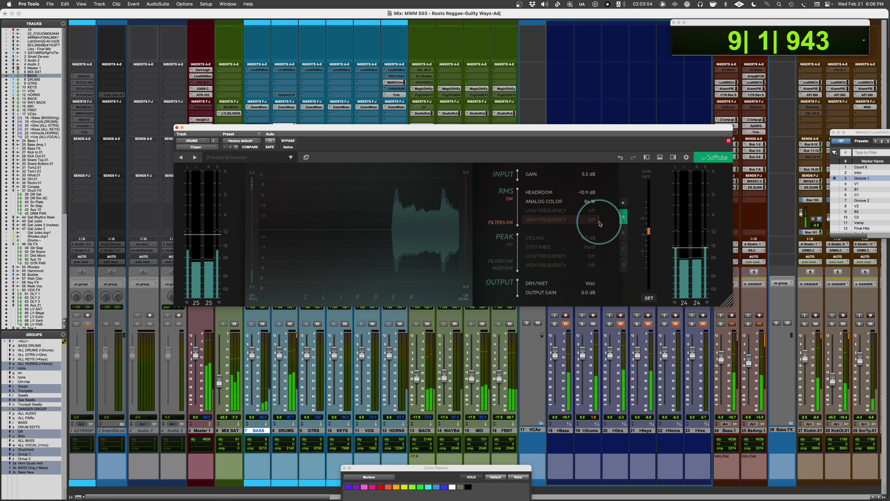
{"action": "left_click_drag", "start_coordinate": [599, 224], "coordinate": [557, 230]}
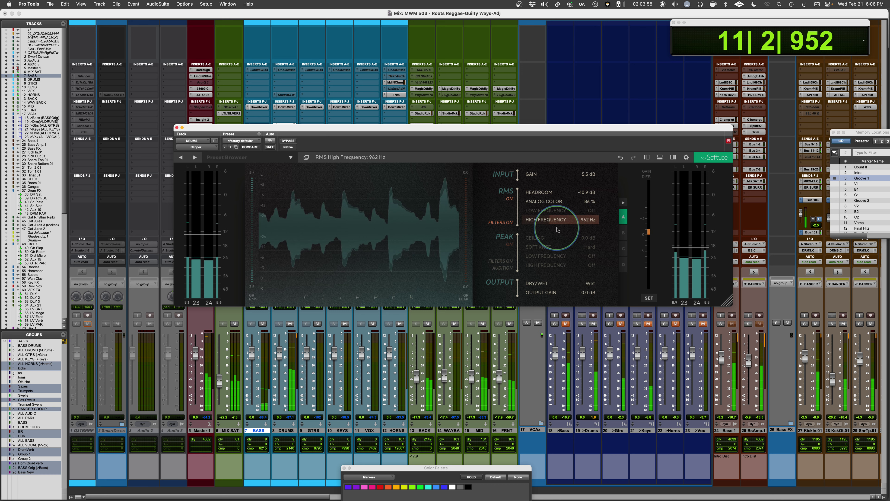
{"action": "left_click", "coordinate": [506, 223]}
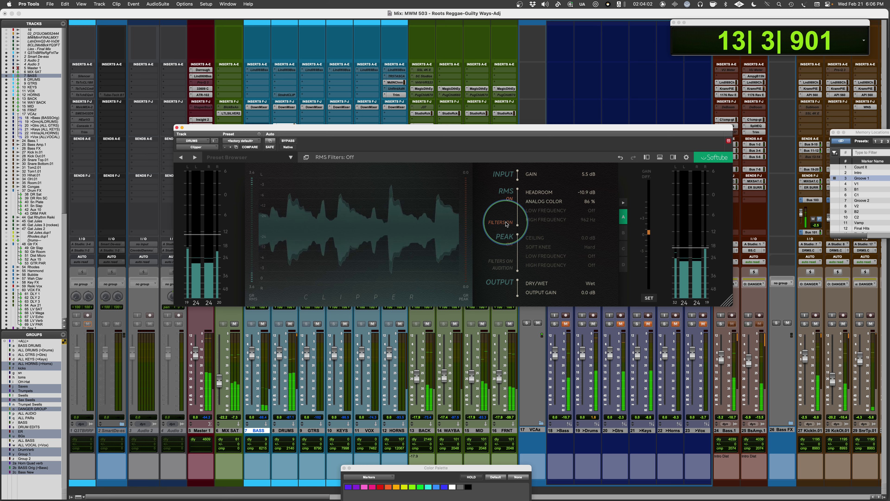
{"action": "left_click", "coordinate": [507, 223]}
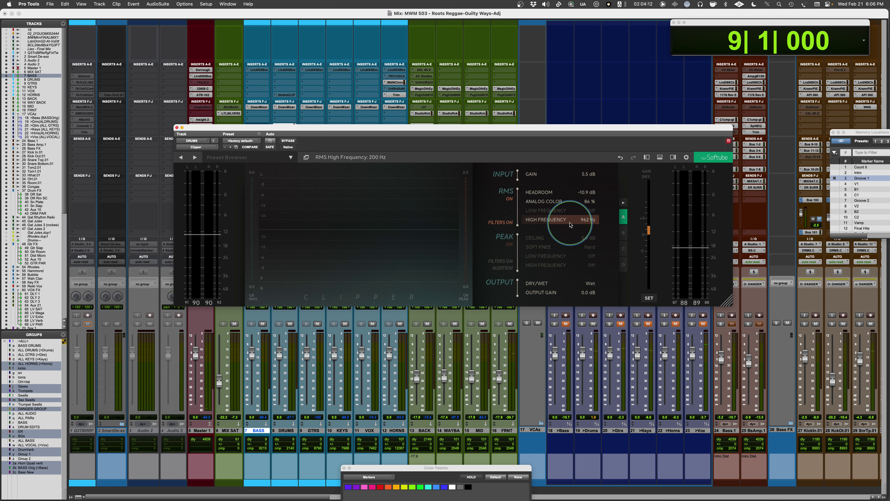
Set the RMS high frequency to 1527 Hz and compare the drums with the Clipper bypassed and active while the groove plays.
{"action": "left_click_drag", "start_coordinate": [571, 225], "coordinate": [557, 222]}
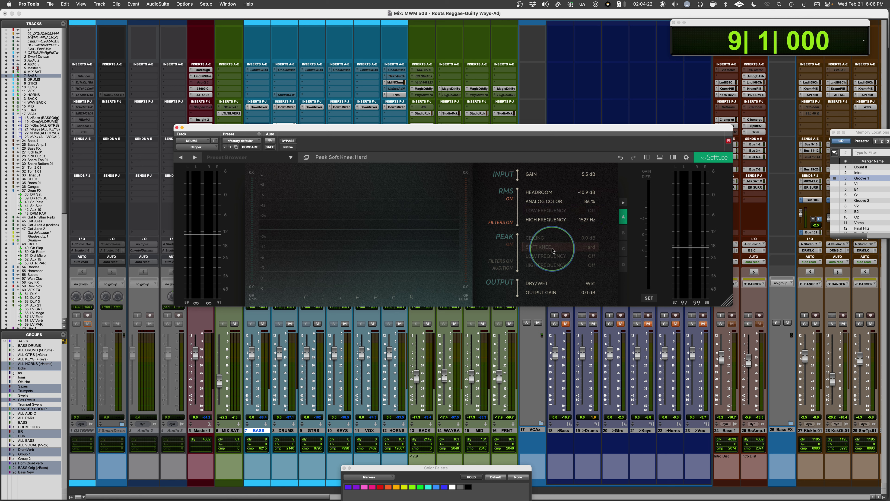
{"action": "key", "text": "space"}
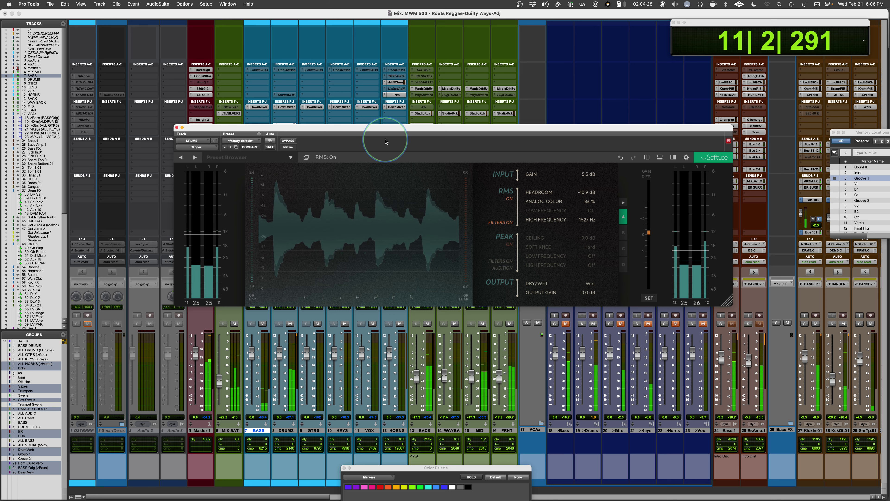
{"action": "left_click", "coordinate": [290, 140]}
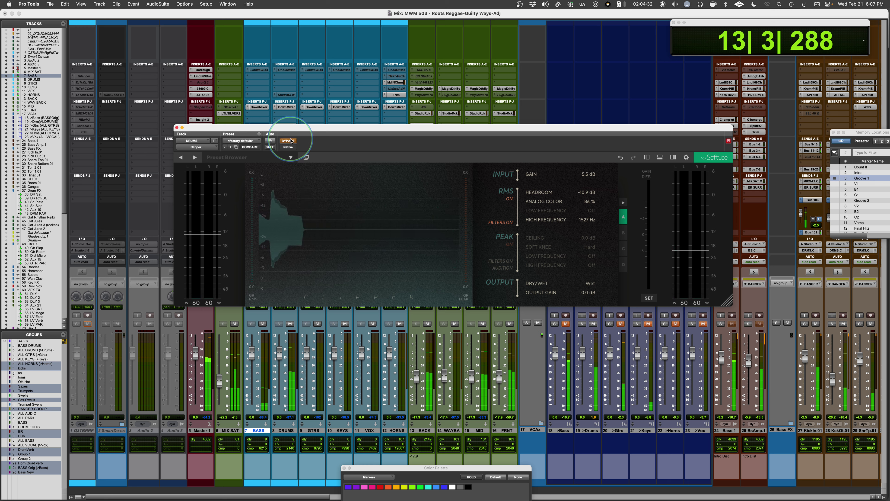
{"action": "left_click", "coordinate": [290, 141]}
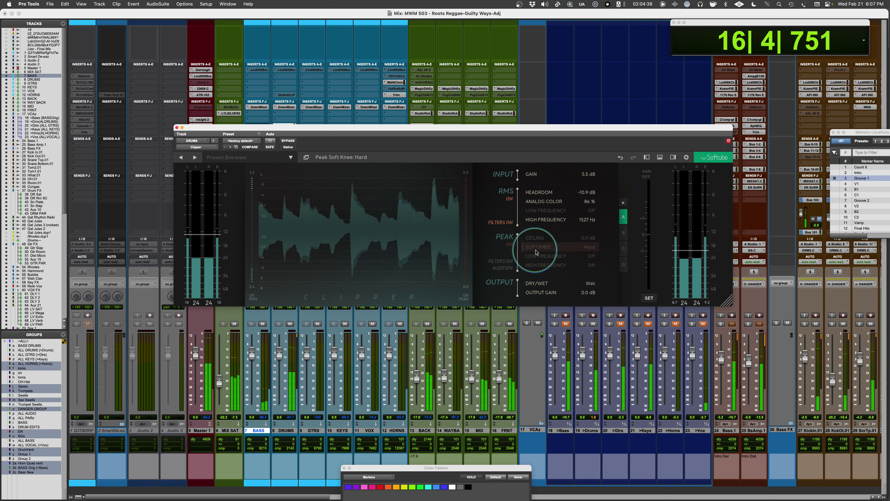
{"action": "key", "text": "space"}
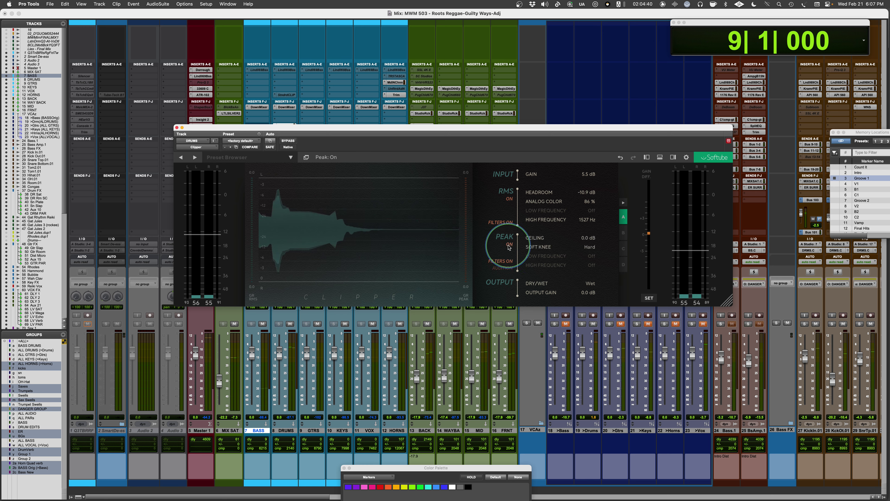
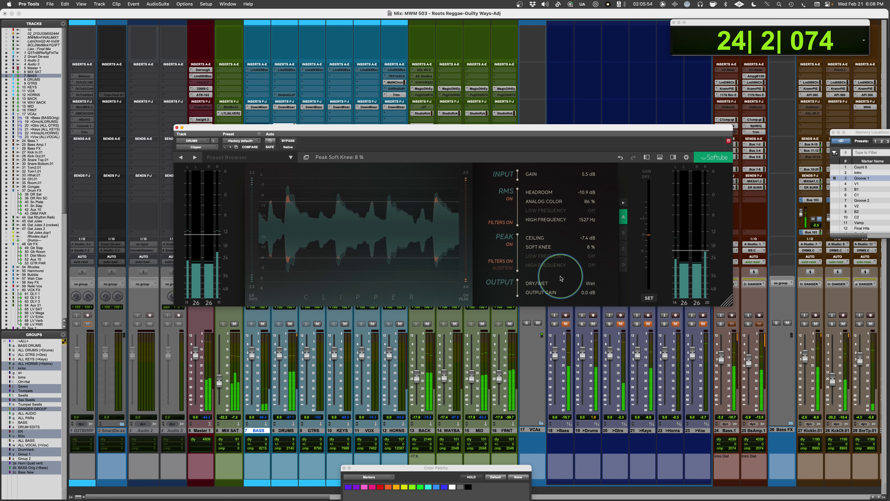
Set the peak soft knee to Hard, and audition the peak filters while setting their low frequency to 422 Hz and high frequency to 6114 Hz.
{"action": "left_click_drag", "start_coordinate": [535, 247], "coordinate": [496, 248]}
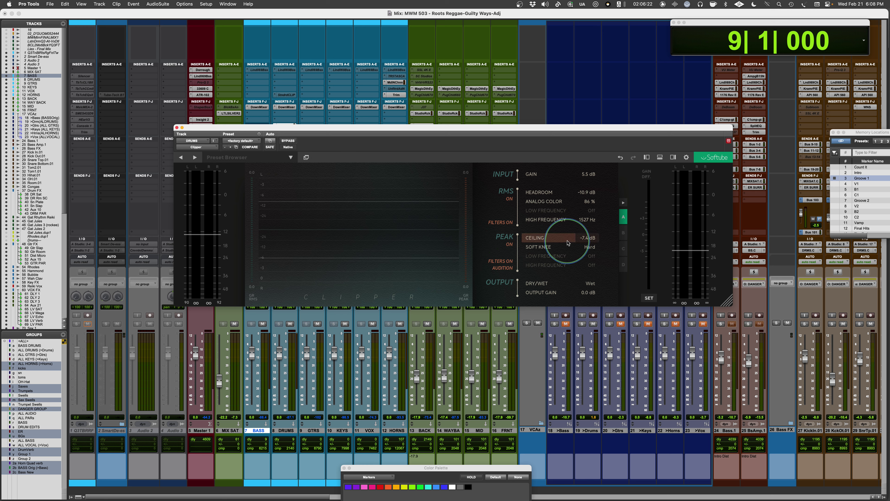
{"action": "key", "text": "space"}
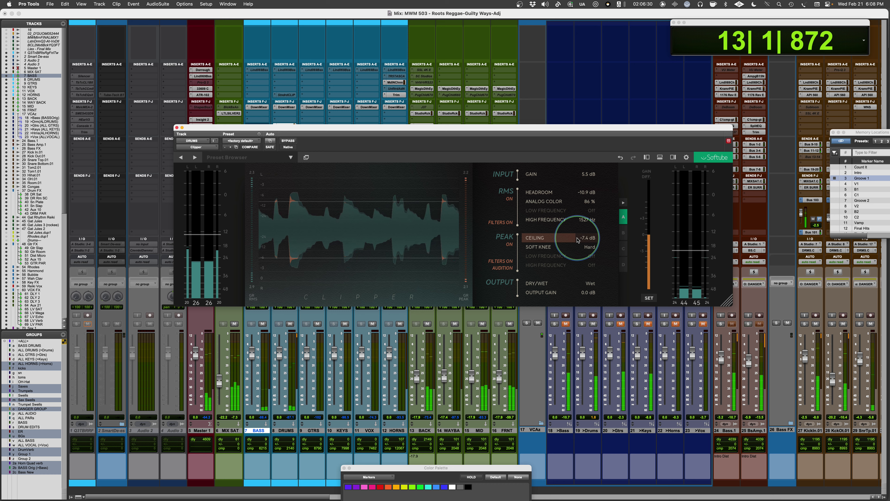
{"action": "left_click_drag", "start_coordinate": [529, 258], "coordinate": [568, 261]}
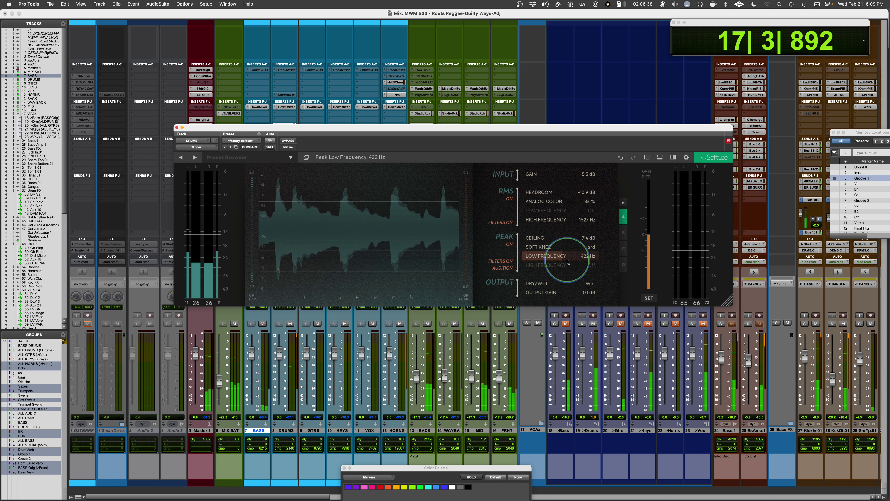
{"action": "mouse_move", "coordinate": [595, 266]}
{"action": "left_mouse_down"}
{"action": "mouse_move", "coordinate": [572, 268]}
{"action": "mouse_move", "coordinate": [580, 268]}
{"action": "left_mouse_up"}
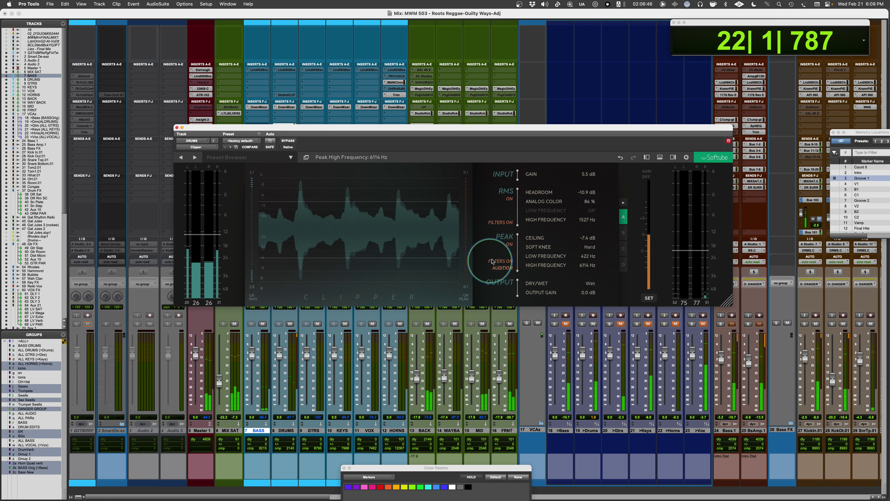
{"action": "key", "text": "space"}
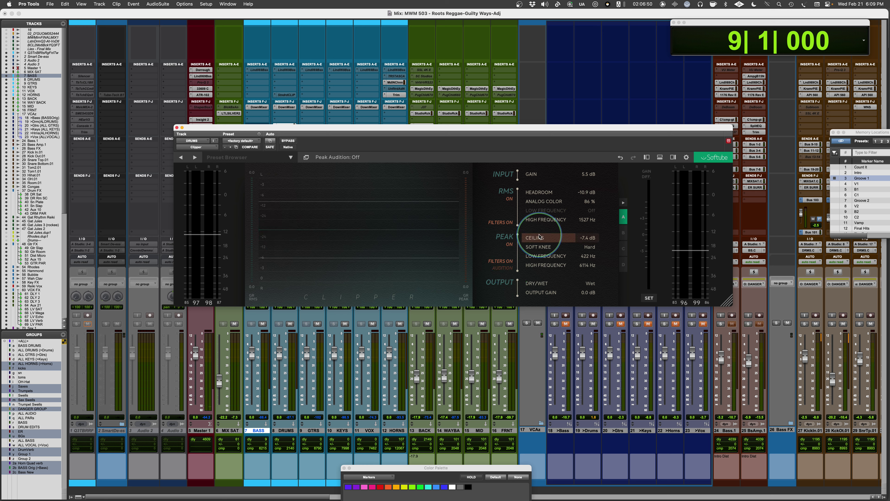
Set the peak high frequency to Off and low frequency to 132 Hz during playback, and compare the drums with the Clipper bypassed and active.
{"action": "key", "text": "space"}
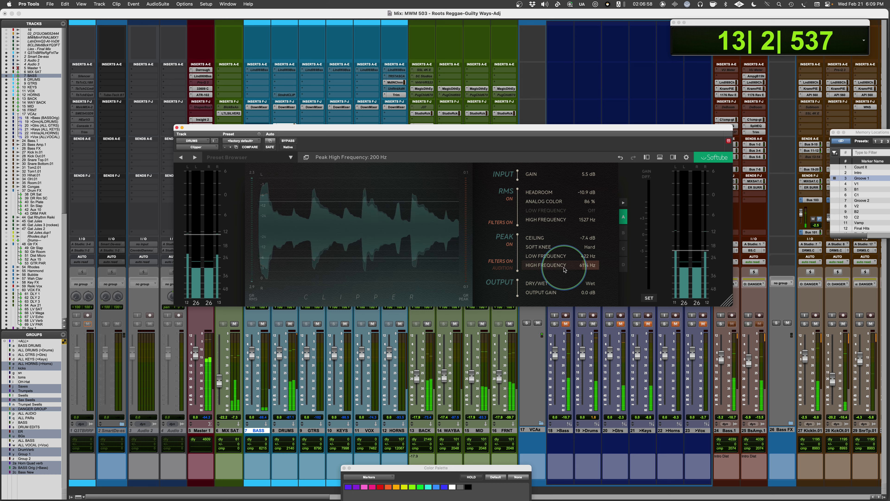
{"action": "left_click_drag", "start_coordinate": [564, 269], "coordinate": [624, 265]}
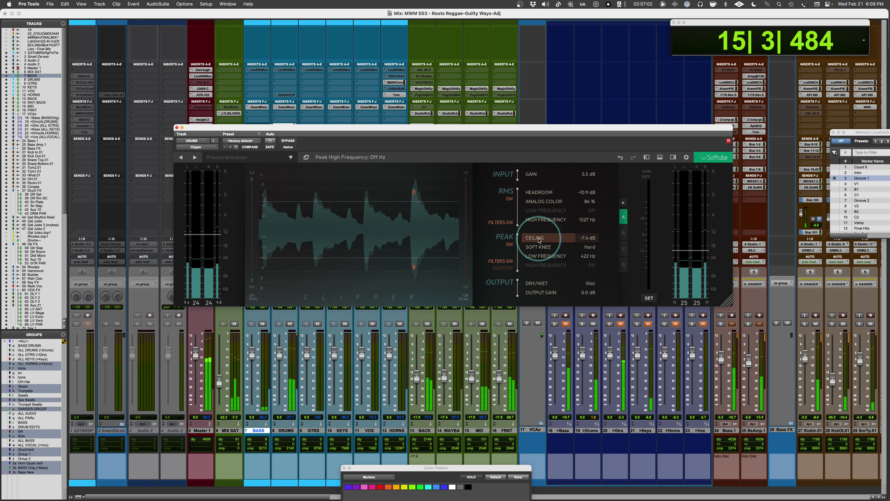
{"action": "mouse_move", "coordinate": [575, 261]}
{"action": "left_mouse_down"}
{"action": "mouse_move", "coordinate": [551, 260]}
{"action": "mouse_move", "coordinate": [570, 261]}
{"action": "left_mouse_up"}
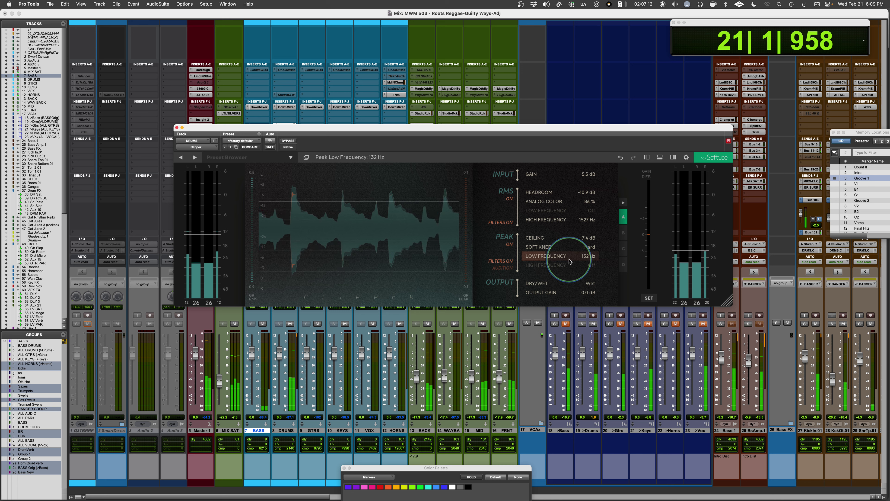
{"action": "left_click", "coordinate": [291, 141]}
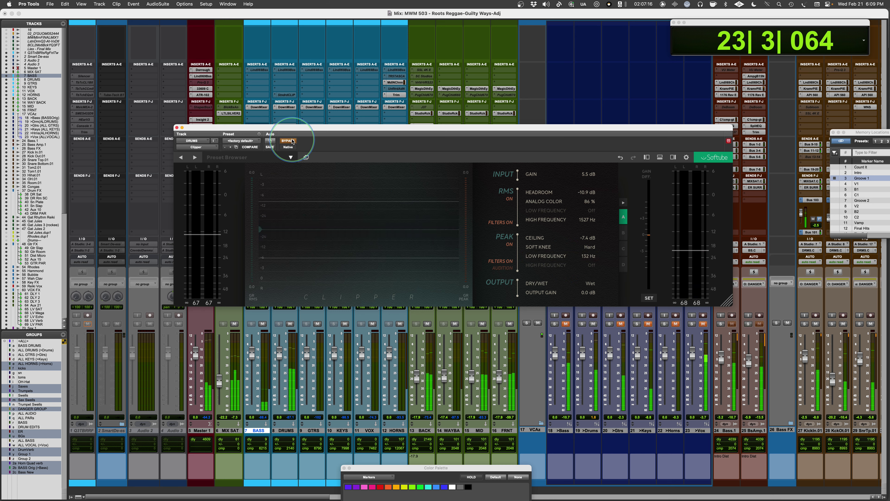
{"action": "left_click", "coordinate": [291, 140]}
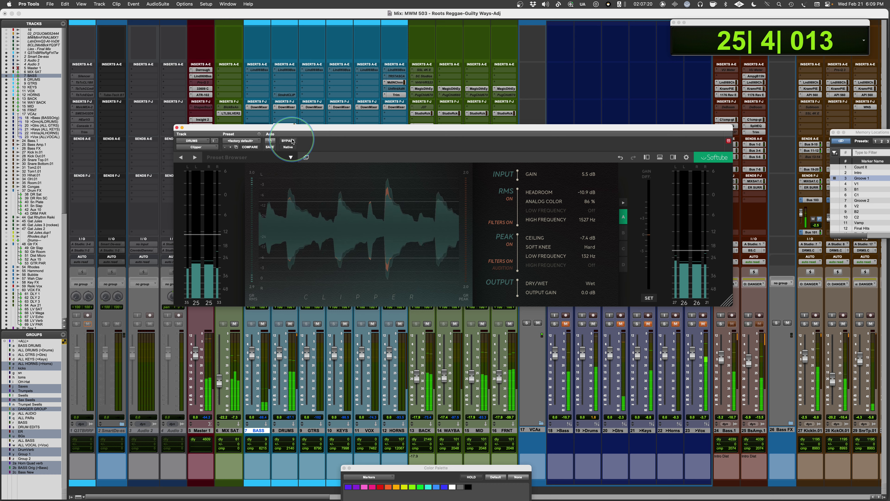
Set the RMS high frequency to 863 Hz, compare the Clipper bypassed and active, and stop playback.
{"action": "left_click_drag", "start_coordinate": [568, 210], "coordinate": [577, 224]}
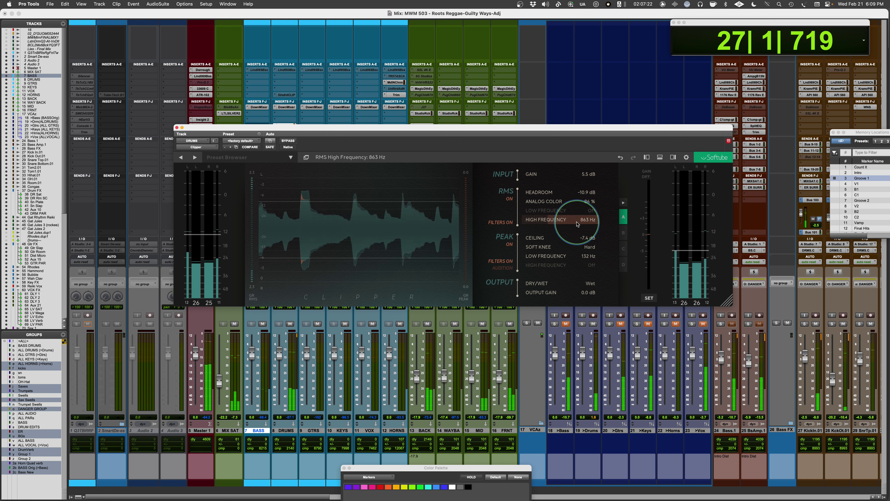
{"action": "left_click", "coordinate": [291, 141]}
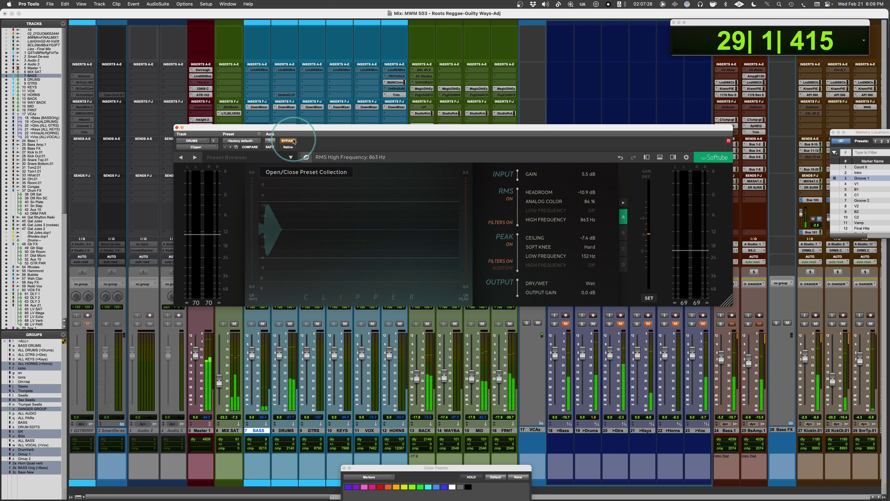
{"action": "left_click", "coordinate": [291, 140]}
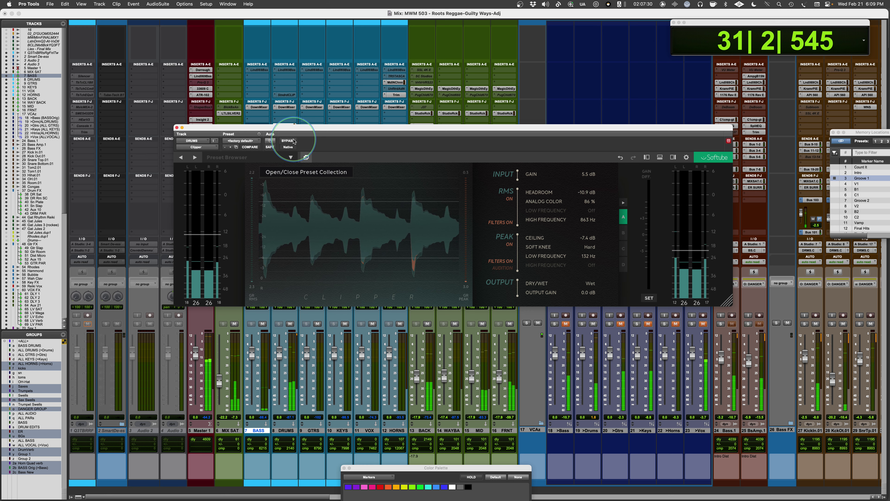
{"action": "key", "text": "space"}
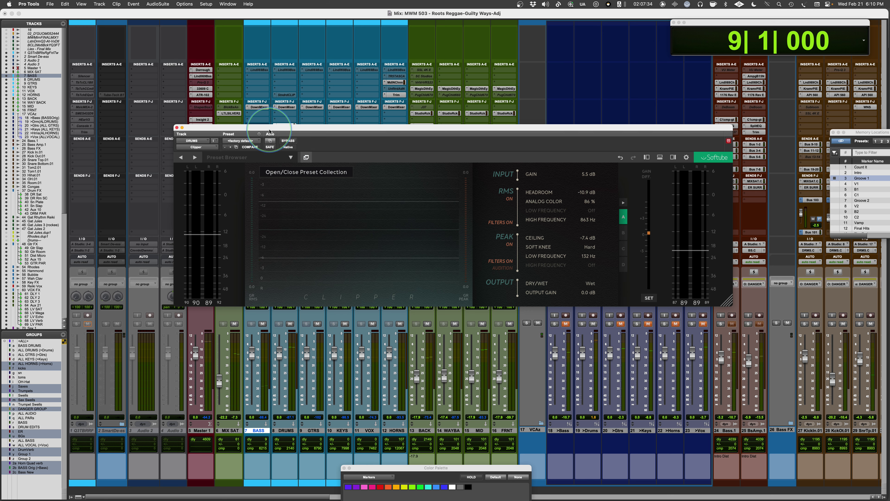
Close the drum bus Clipper, and switch the audible group by unmuting the Bass VCA and muting the Drums VCA.
{"action": "left_click_drag", "start_coordinate": [175, 130], "coordinate": [246, 122]}
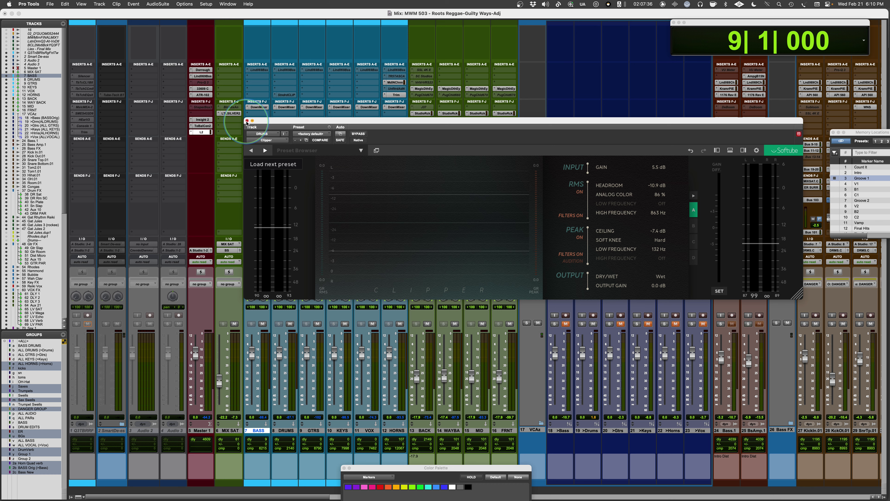
{"action": "left_click", "coordinate": [247, 121]}
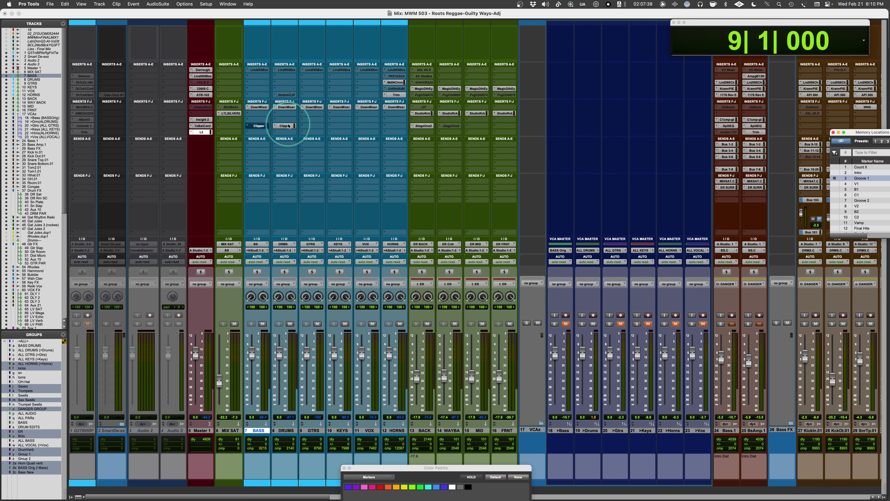
{"action": "left_click", "coordinate": [566, 323]}
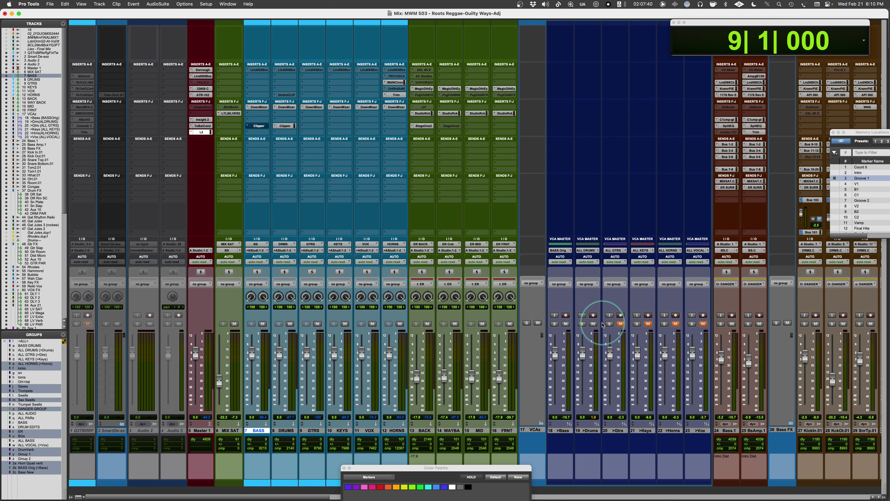
{"action": "left_click", "coordinate": [593, 323]}
Open the Clipper insert on the BASS track and reposition its window over the mixer.
{"action": "left_click", "coordinate": [259, 126]}
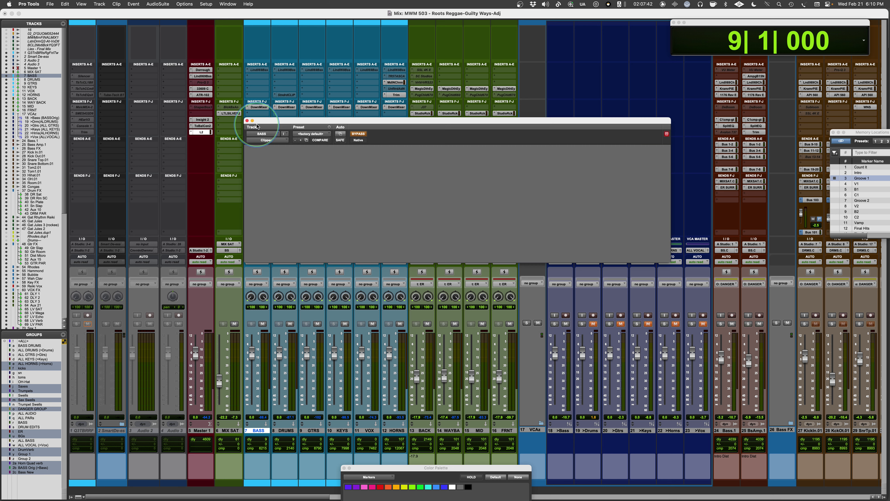
{"action": "left_click_drag", "start_coordinate": [475, 127], "coordinate": [398, 119]}
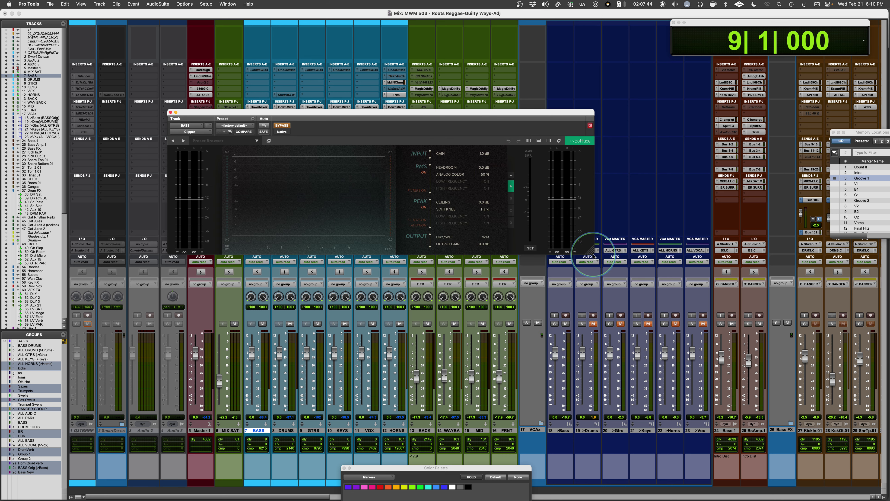
Enlarge the bass Clipper window and reposition it just below the Clipper insert slots in the mixer.
{"action": "left_click_drag", "start_coordinate": [592, 257], "coordinate": [765, 300]}
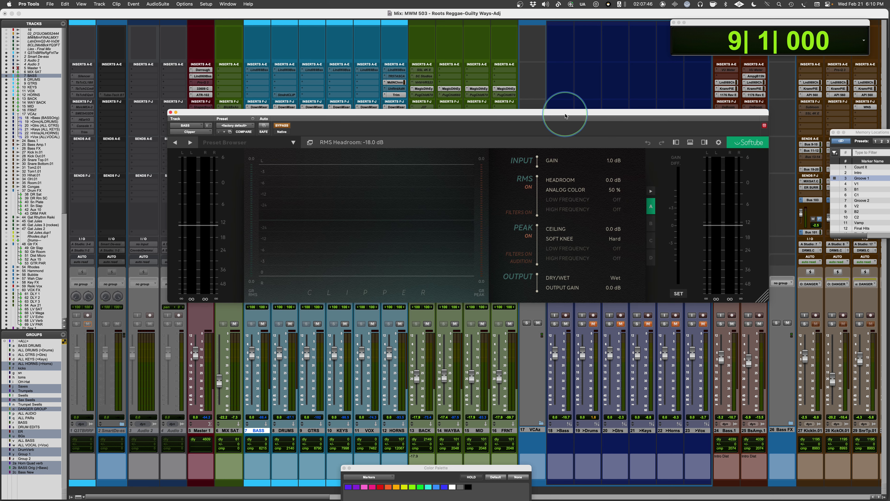
{"action": "left_click_drag", "start_coordinate": [566, 116], "coordinate": [570, 157]}
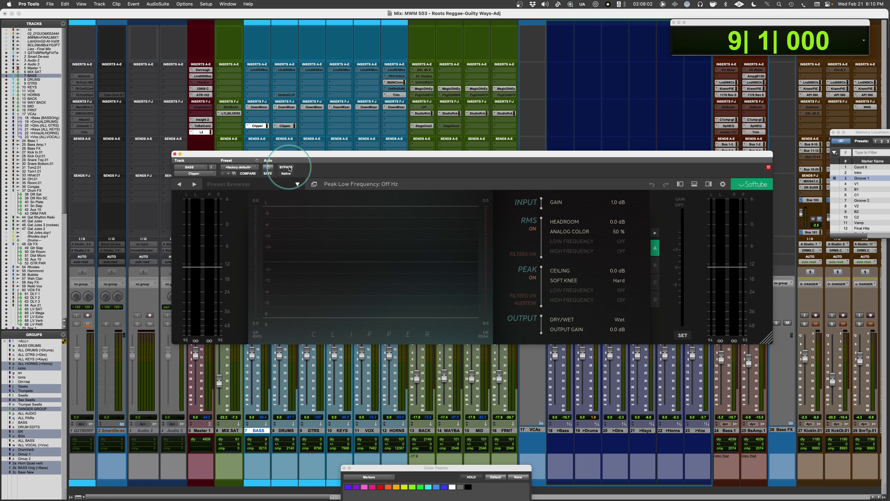
{"action": "left_click_drag", "start_coordinate": [409, 155], "coordinate": [412, 141]}
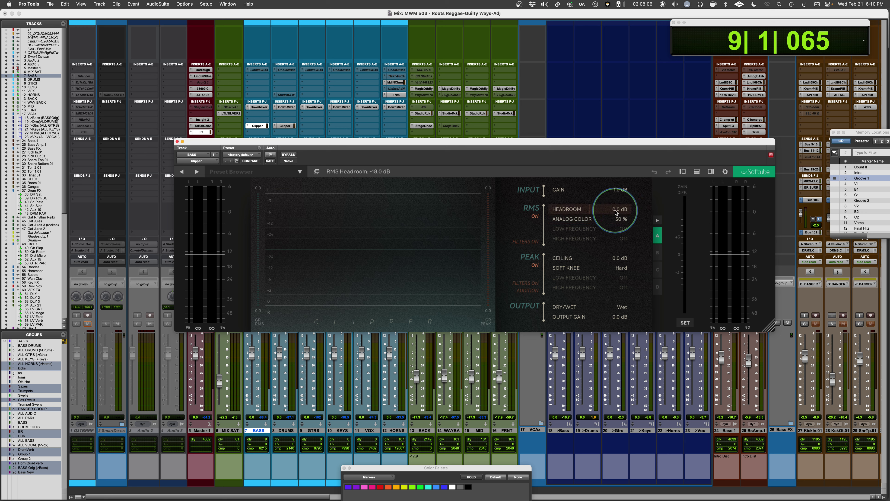
Start playback and set the bass Clipper's RMS headroom to -10.7 dB, input gain to 6.3 dB and analog color to 35 %.
{"action": "key", "text": "space"}
{"action": "left_click_drag", "start_coordinate": [616, 212], "coordinate": [599, 218]}
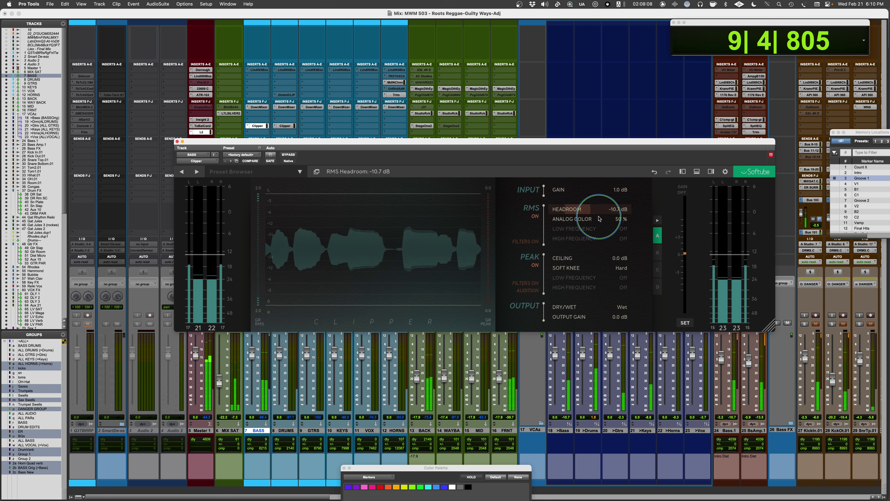
{"action": "left_click_drag", "start_coordinate": [541, 191], "coordinate": [569, 193]}
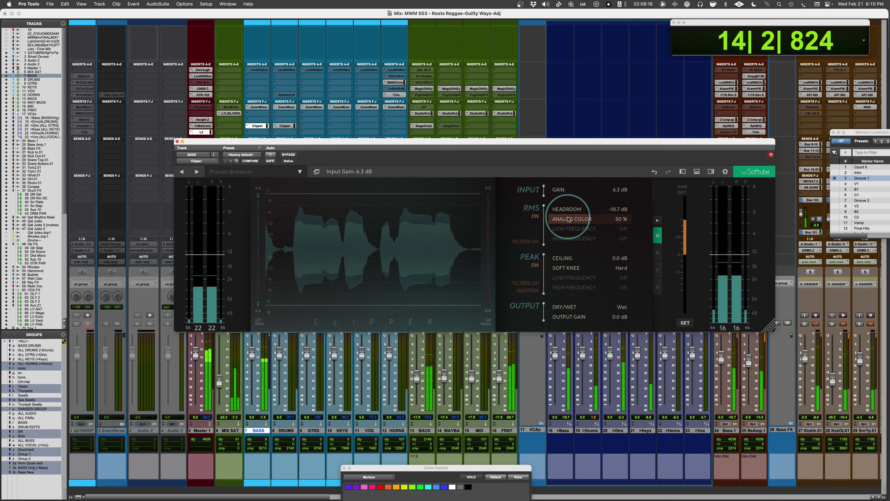
{"action": "mouse_move", "coordinate": [568, 219]}
{"action": "left_mouse_down"}
{"action": "mouse_move", "coordinate": [626, 223]}
{"action": "mouse_move", "coordinate": [553, 223]}
{"action": "mouse_move", "coordinate": [596, 225]}
{"action": "mouse_move", "coordinate": [569, 225]}
{"action": "left_mouse_up"}
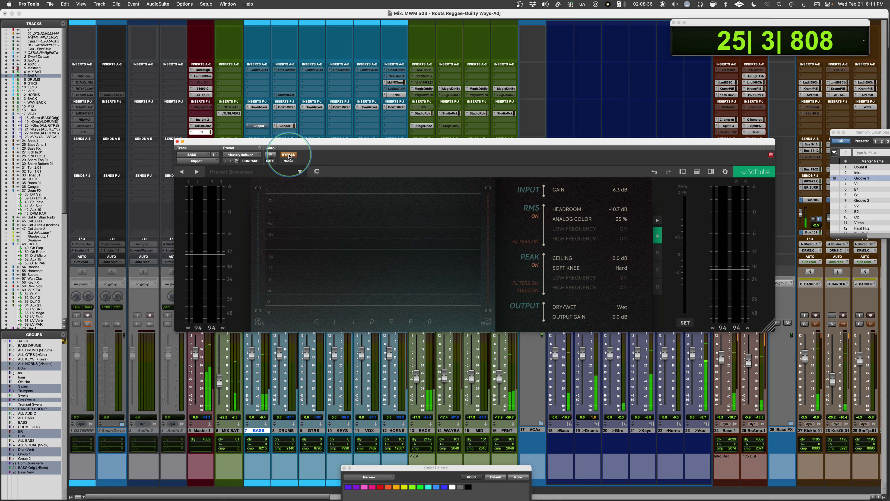
Compare the bass with the Clipper bypassed and active during playback, leaving it active.
{"action": "left_click", "coordinate": [288, 155]}
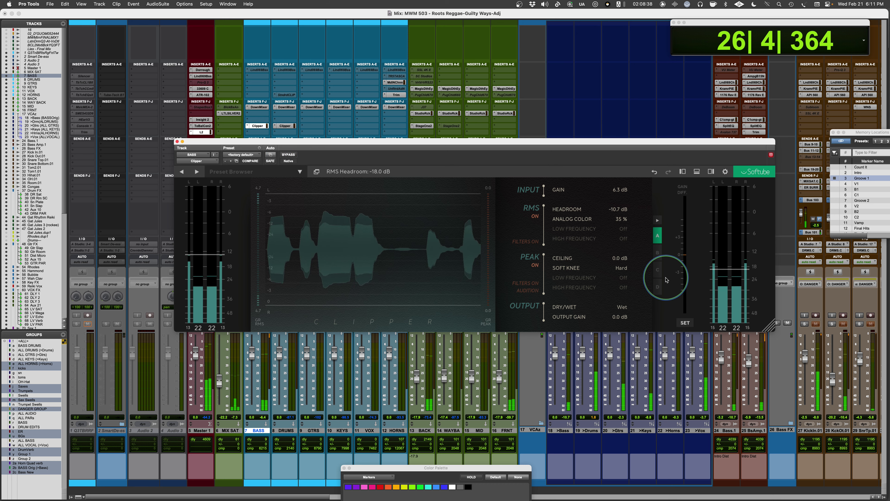
{"action": "left_click", "coordinate": [625, 257]}
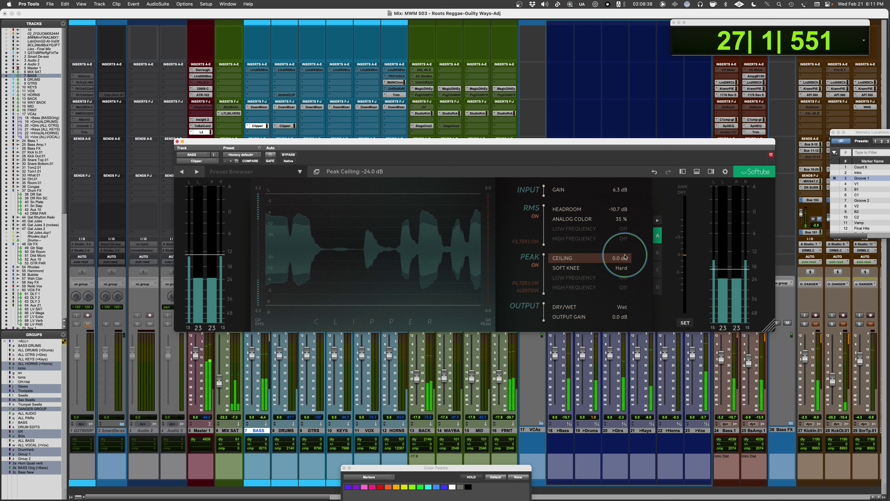
{"action": "left_click", "coordinate": [292, 155]}
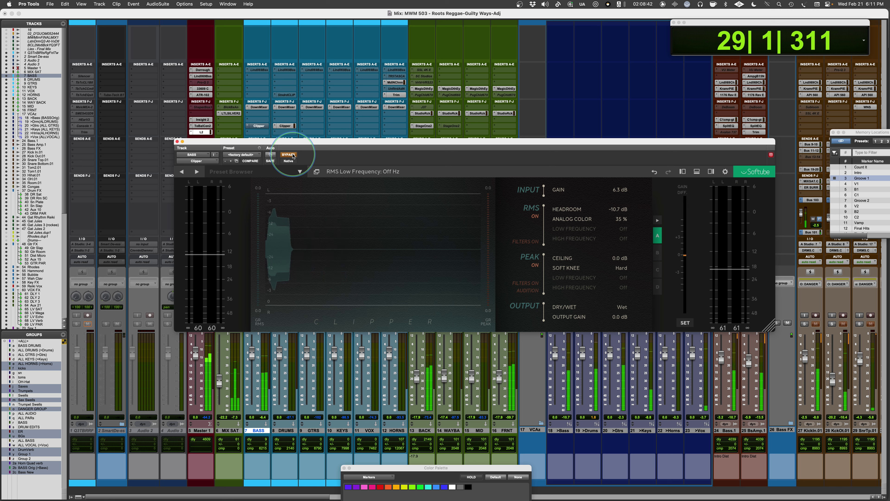
{"action": "left_click", "coordinate": [292, 155]}
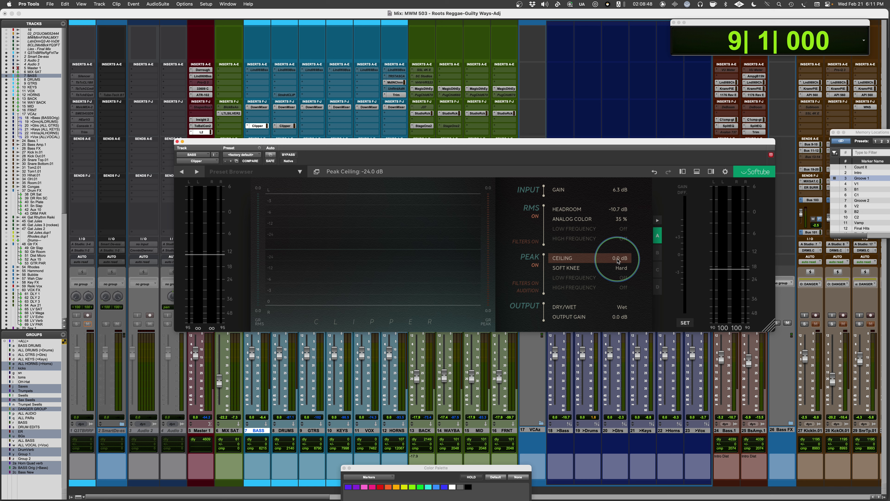
Set the peak ceiling to -19.5 dB and the soft knee to 70 % during playback, and stop playback.
{"action": "left_click_drag", "start_coordinate": [617, 261], "coordinate": [578, 261]}
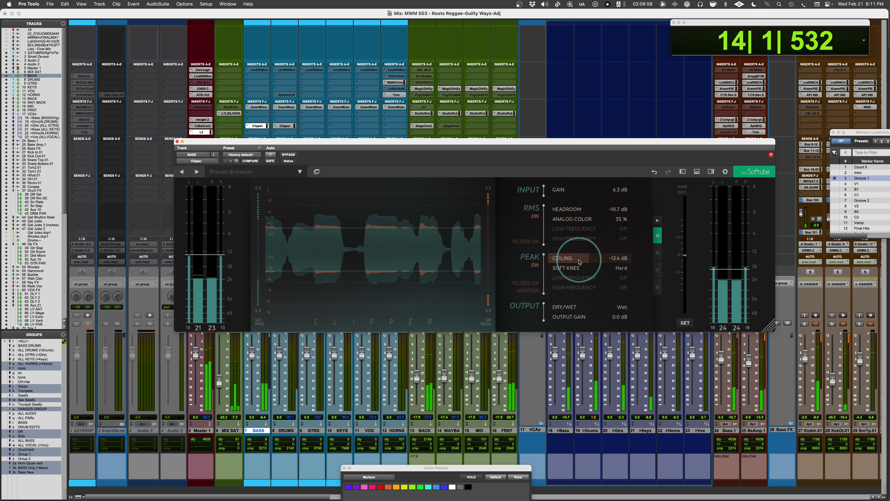
{"action": "left_click_drag", "start_coordinate": [576, 268], "coordinate": [615, 262]}
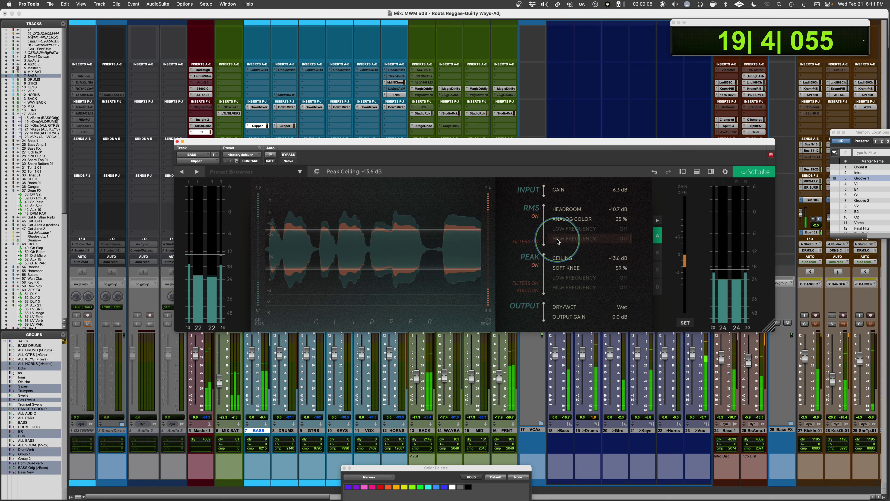
{"action": "left_click_drag", "start_coordinate": [622, 260], "coordinate": [611, 263]}
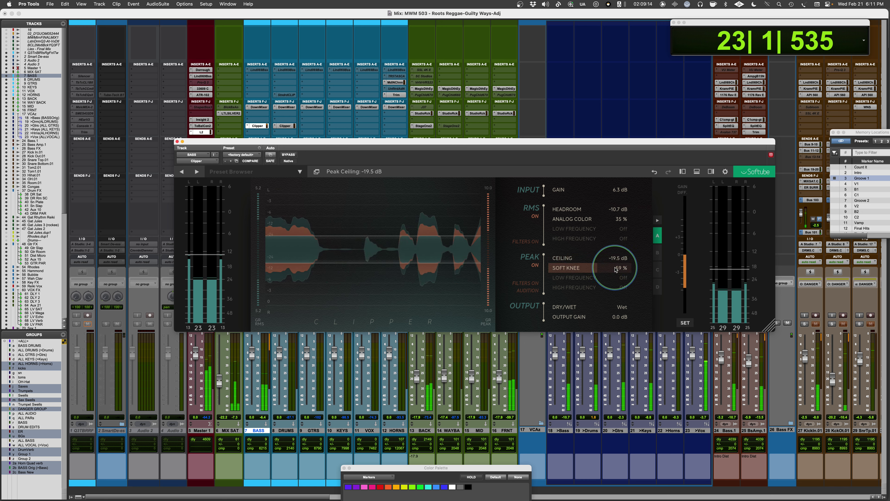
{"action": "left_click_drag", "start_coordinate": [615, 272], "coordinate": [624, 270]}
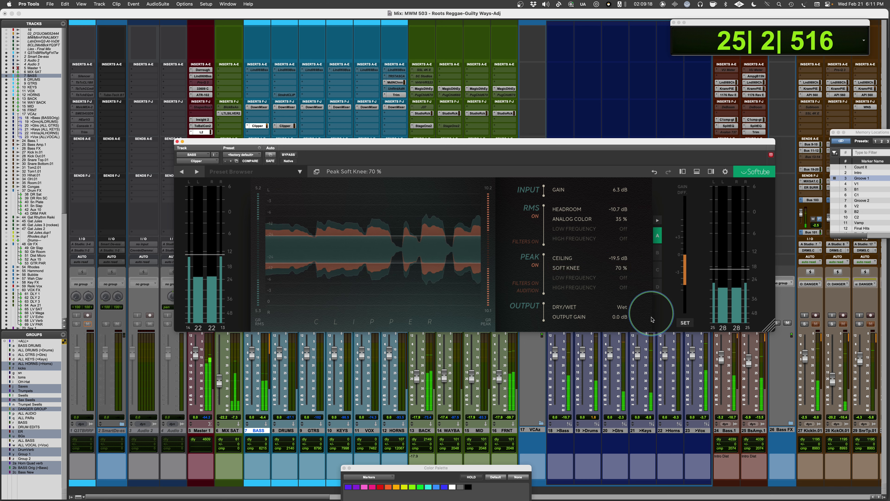
{"action": "key", "text": "space"}
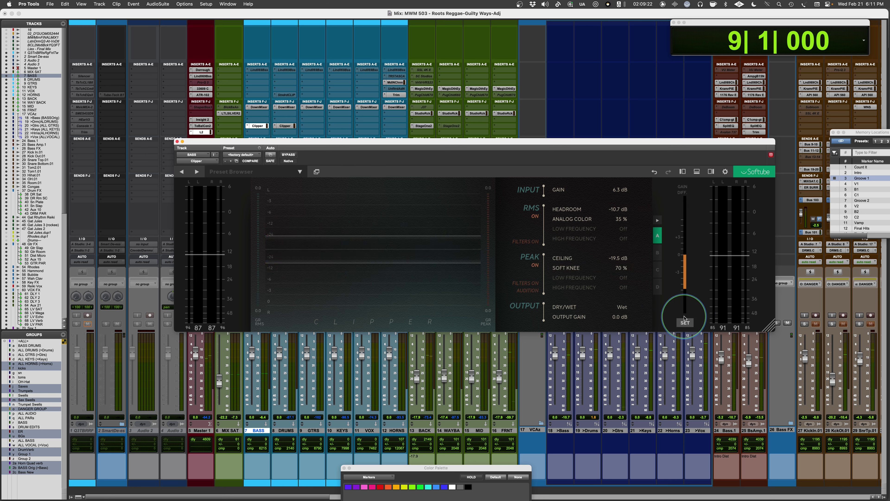
Restart playback and compare the peak-clipped bass with the Clipper bypassed and active.
{"action": "key", "text": "space"}
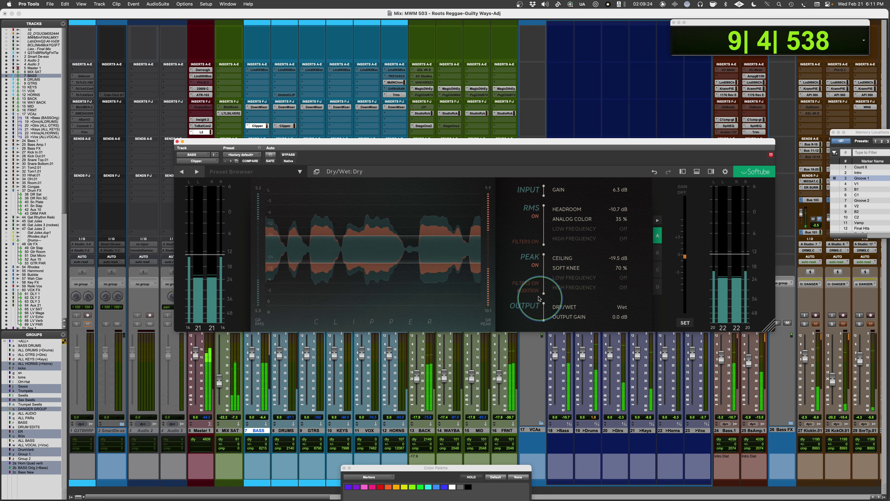
{"action": "left_click", "coordinate": [288, 155]}
{"action": "left_click", "coordinate": [287, 155]}
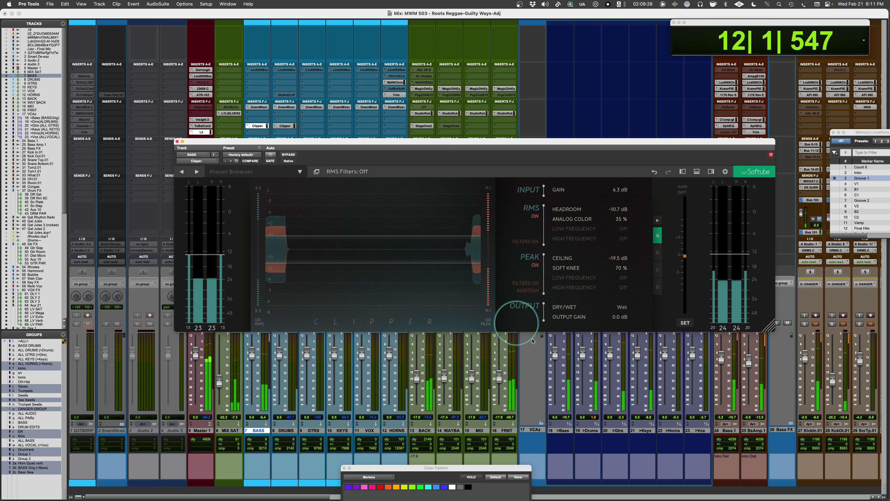
Set the peak high frequency to 392 Hz and dry/wet to 35 %, and compare the Clipper bypassed and active.
{"action": "left_click_drag", "start_coordinate": [612, 309], "coordinate": [582, 310]}
{"action": "left_click_drag", "start_coordinate": [620, 287], "coordinate": [573, 313]}
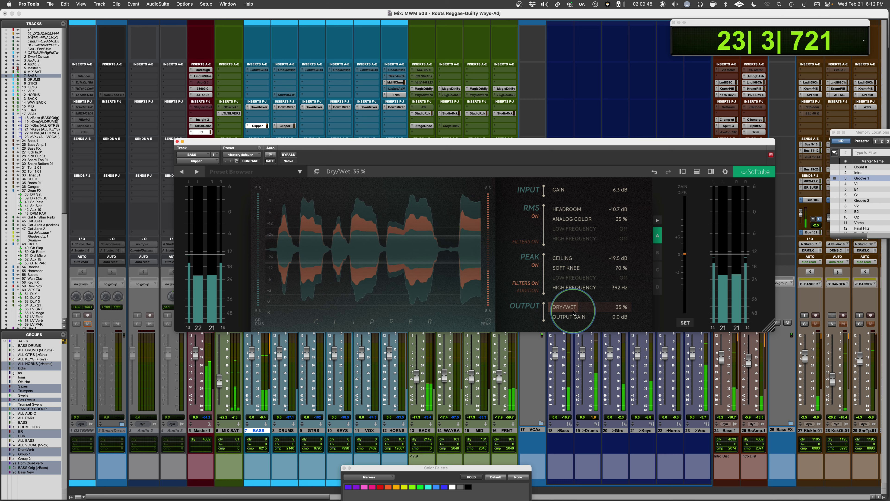
{"action": "left_click", "coordinate": [288, 155]}
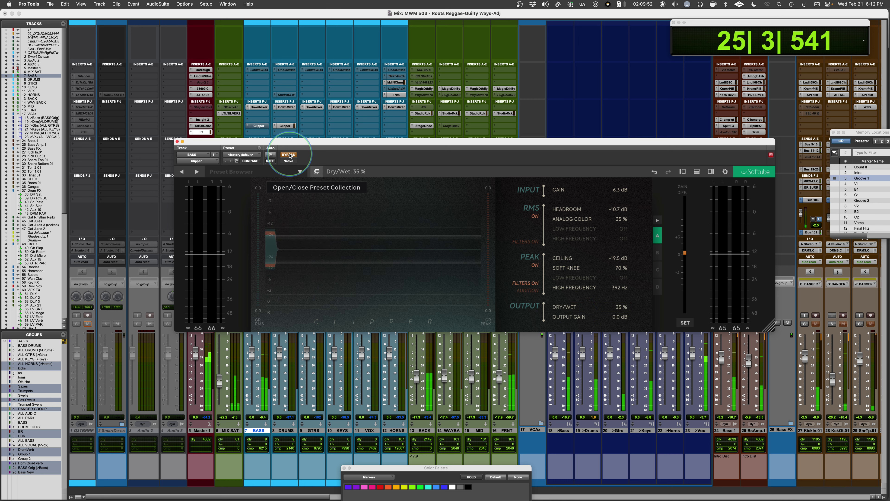
{"action": "left_click", "coordinate": [289, 155]}
Set the output dry/wet mix to 25 % and compare the bass with the Clipper bypassed and active.
{"action": "left_click_drag", "start_coordinate": [581, 311], "coordinate": [573, 312]}
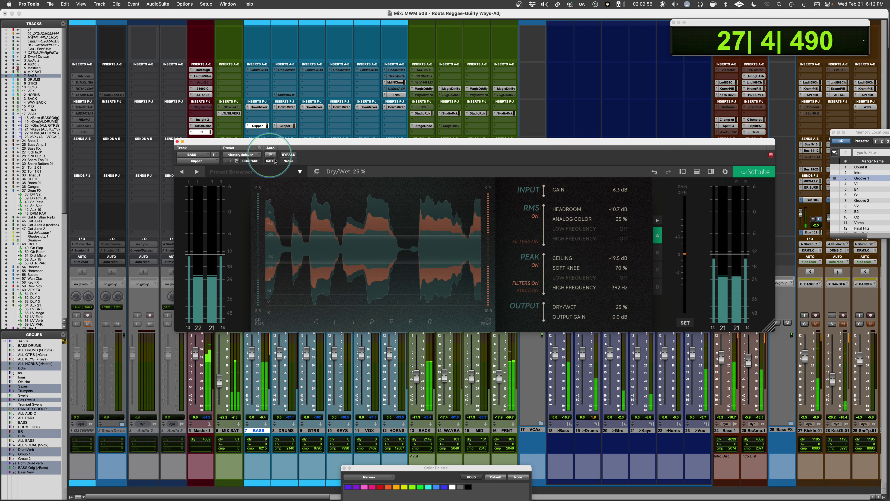
{"action": "left_click", "coordinate": [288, 155]}
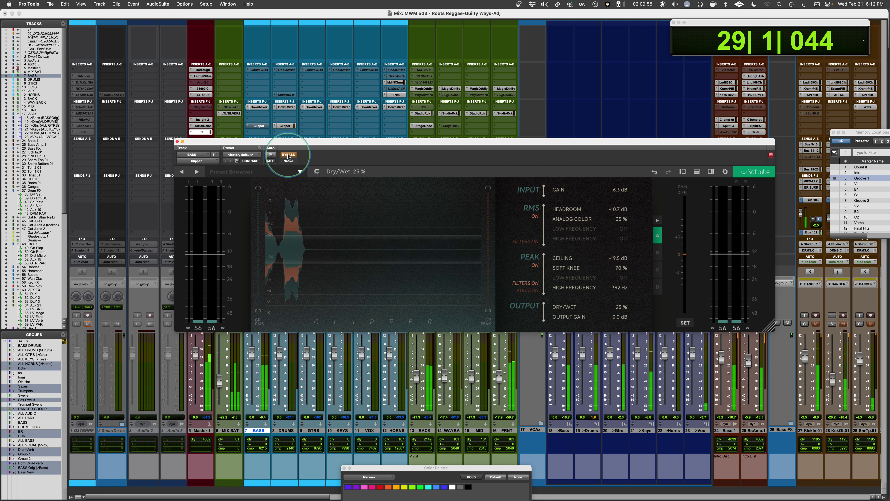
{"action": "left_click", "coordinate": [288, 155]}
Set the peak ceiling to -17.2 dB, compare the Clipper bypassed and active, and stop playback.
{"action": "left_click_drag", "start_coordinate": [618, 260], "coordinate": [620, 259]}
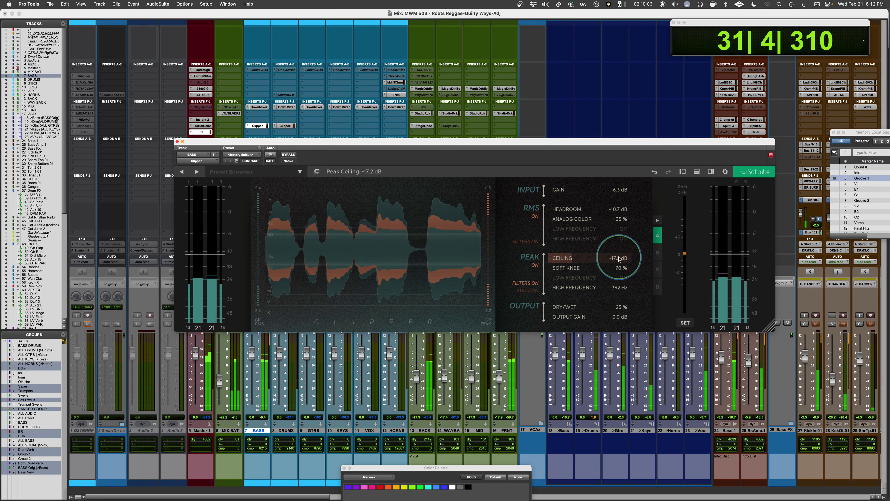
{"action": "left_click", "coordinate": [288, 155]}
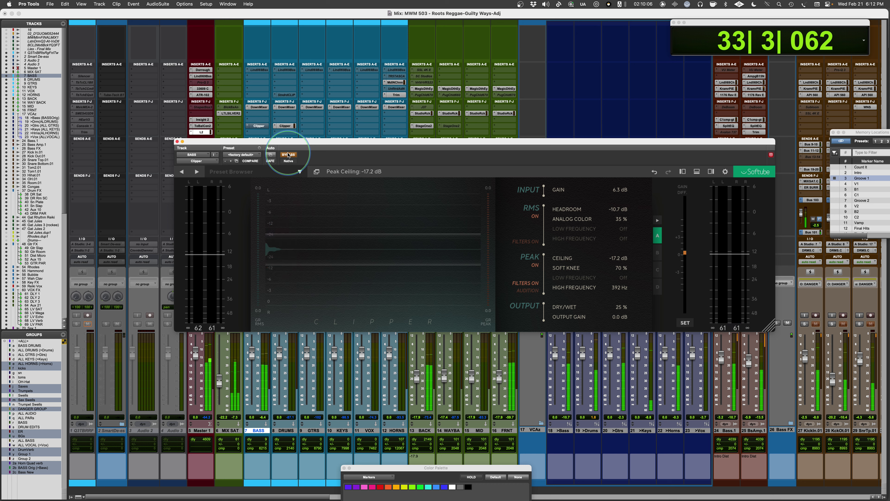
{"action": "left_click", "coordinate": [288, 154]}
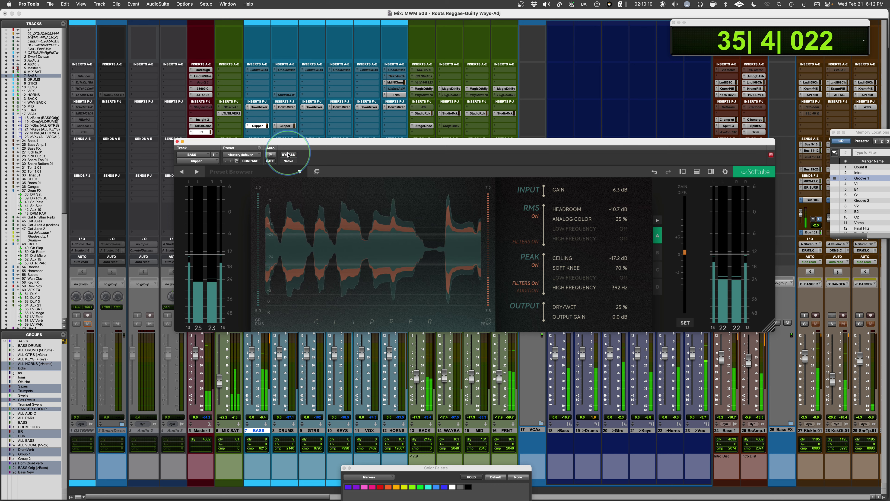
{"action": "key", "text": "space"}
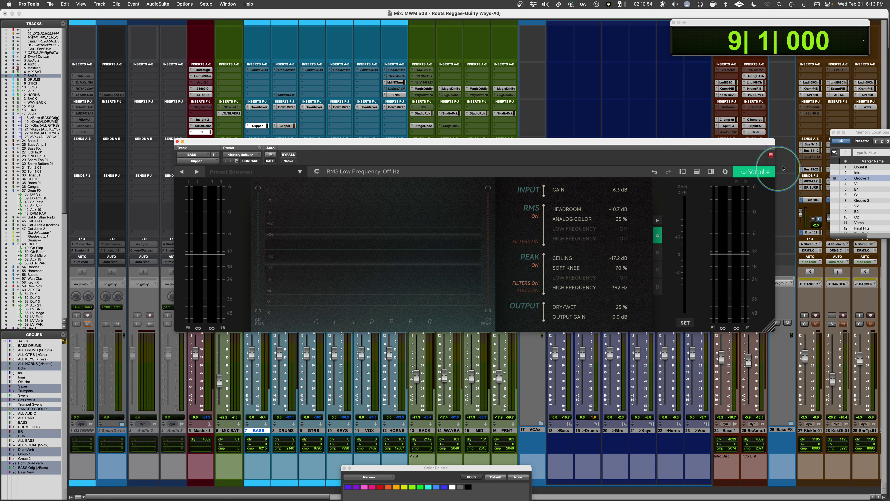
Examine the Clipper's settings for meters, tooltips, preset browser, window size and advanced options, and close them.
{"action": "left_click", "coordinate": [725, 171]}
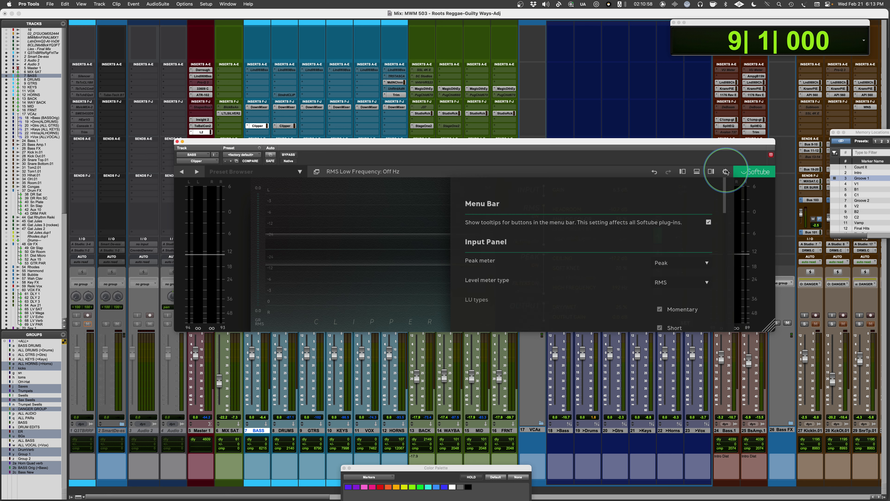
{"action": "scroll", "coordinate": [659, 260], "scroll_direction": "down", "scroll_amount": 5}
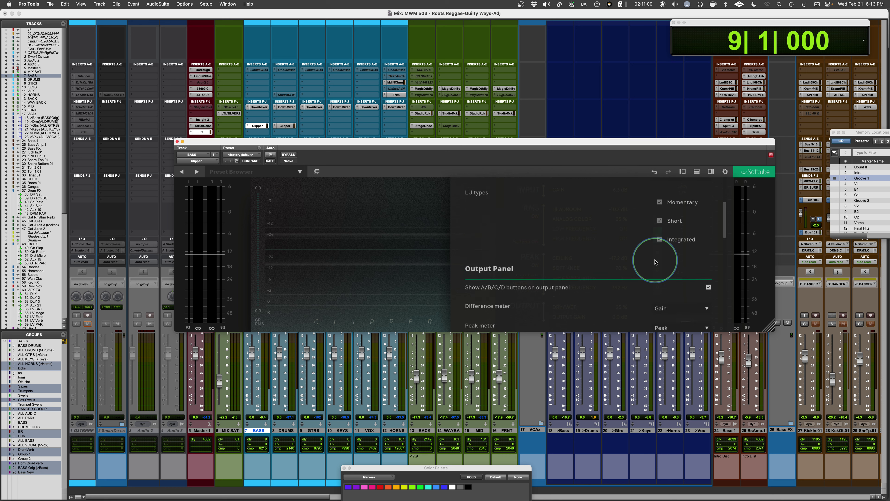
{"action": "scroll", "coordinate": [654, 261], "scroll_direction": "down", "scroll_amount": 5}
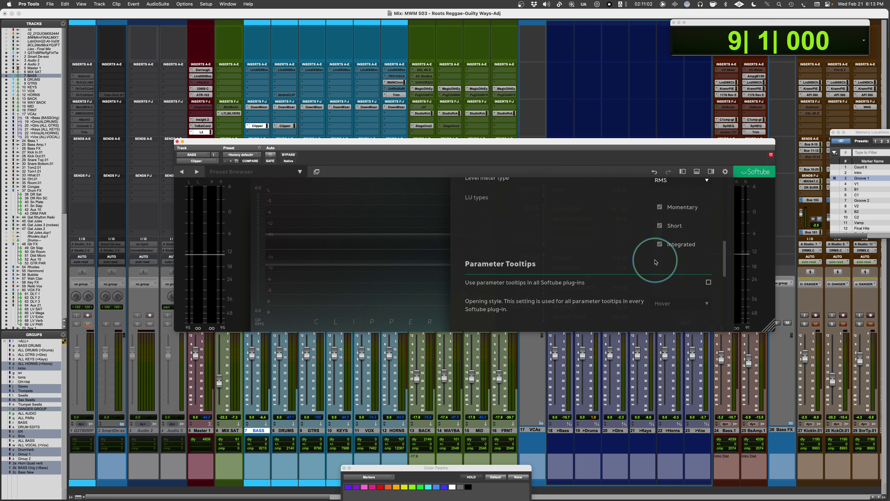
{"action": "scroll", "coordinate": [655, 261], "scroll_direction": "down", "scroll_amount": 5}
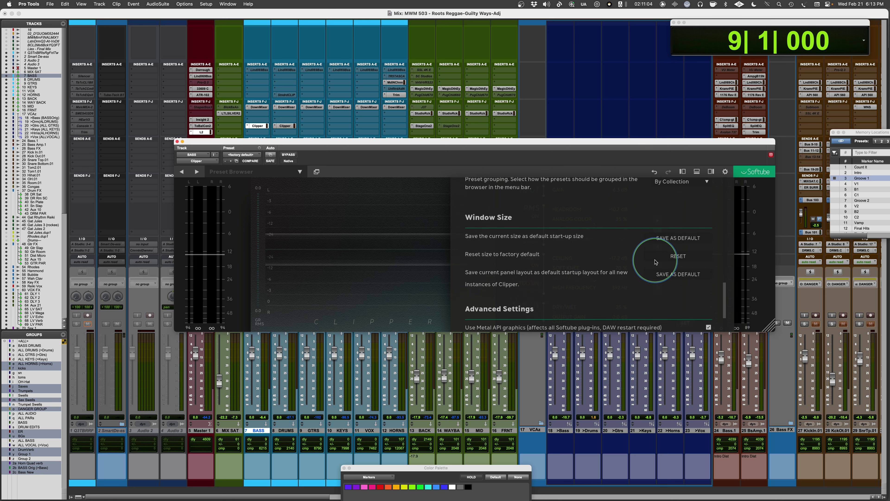
{"action": "scroll", "coordinate": [655, 262], "scroll_direction": "down", "scroll_amount": 2}
{"action": "scroll", "coordinate": [656, 268], "scroll_direction": "up", "scroll_amount": 6}
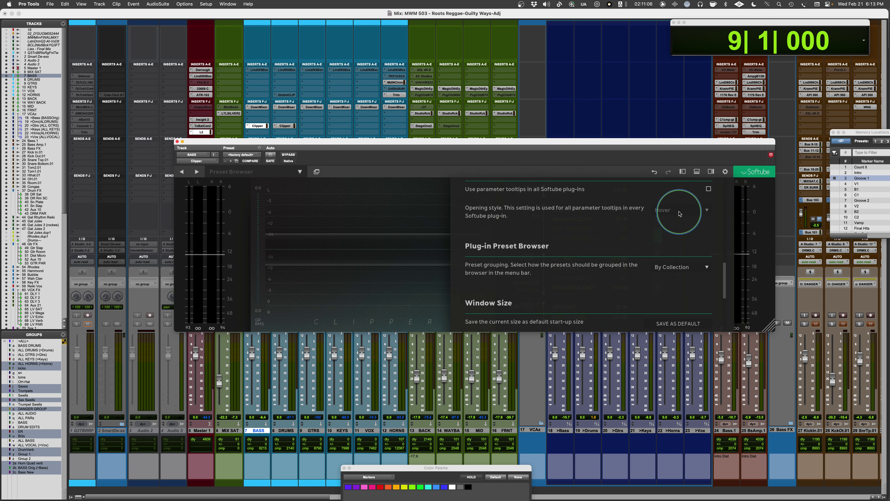
{"action": "scroll", "coordinate": [679, 213], "scroll_direction": "down", "scroll_amount": 5}
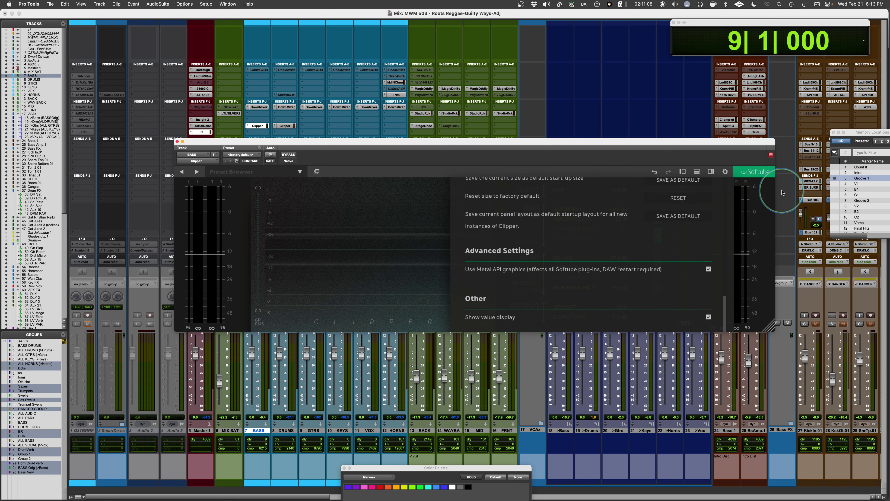
{"action": "left_click", "coordinate": [725, 172]}
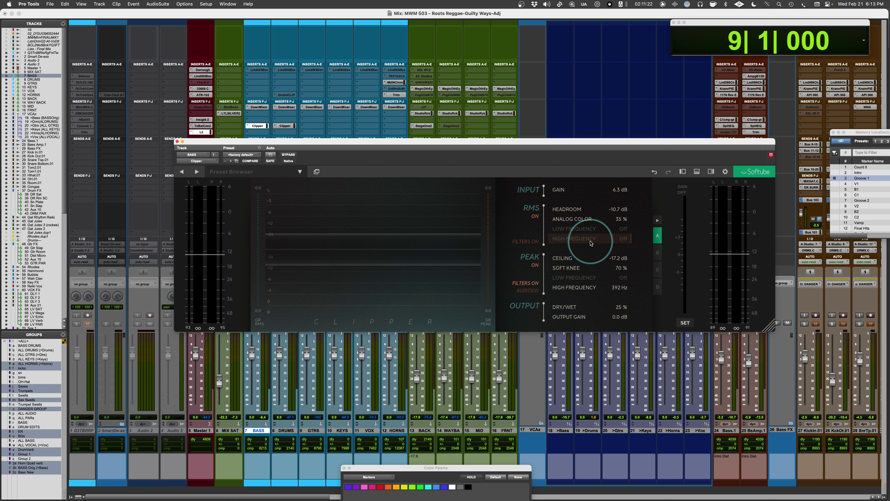
Switch to Microsoft PowerPoint.
{"action": "key", "text": "super+Tab"}
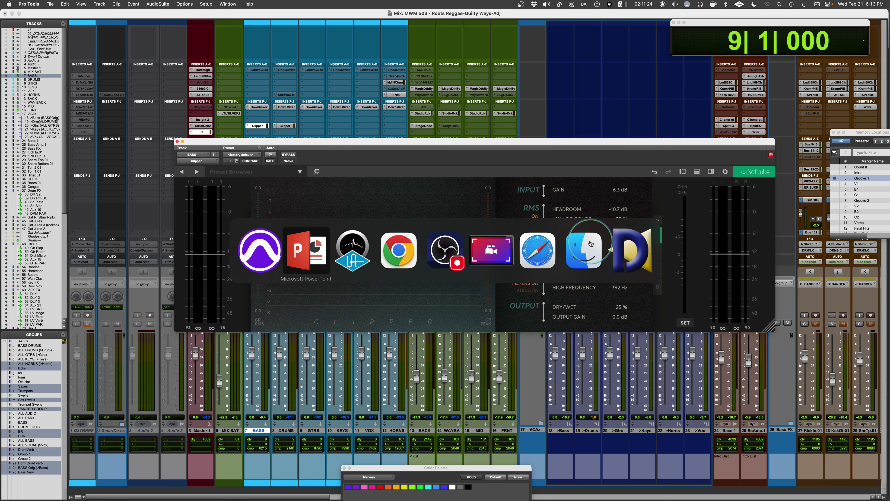